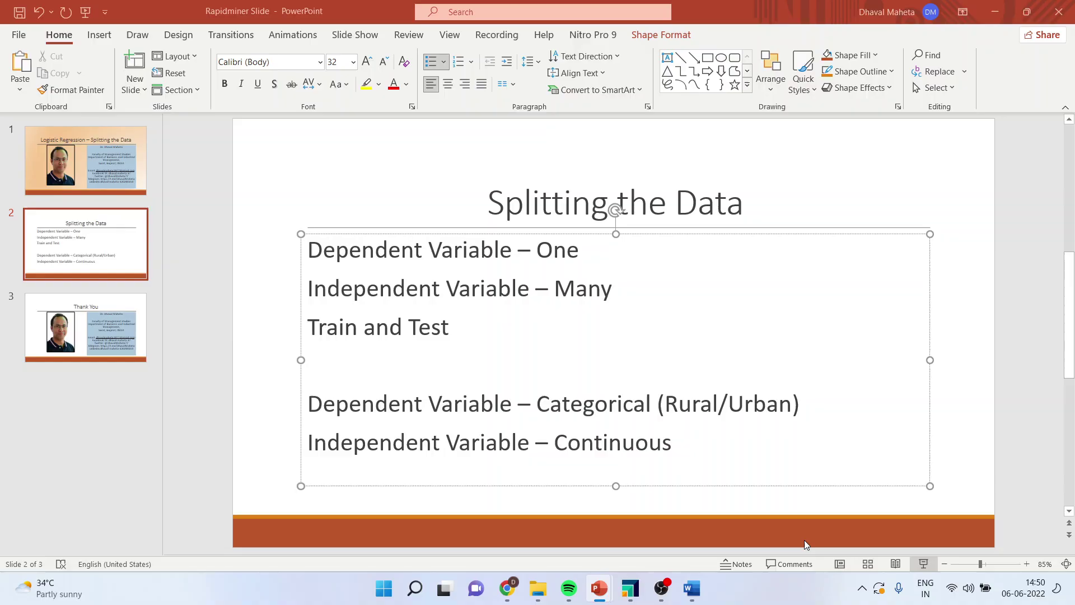
- Add the heart1 dataset from Local Repository > data to a new process
left_click(630, 588)
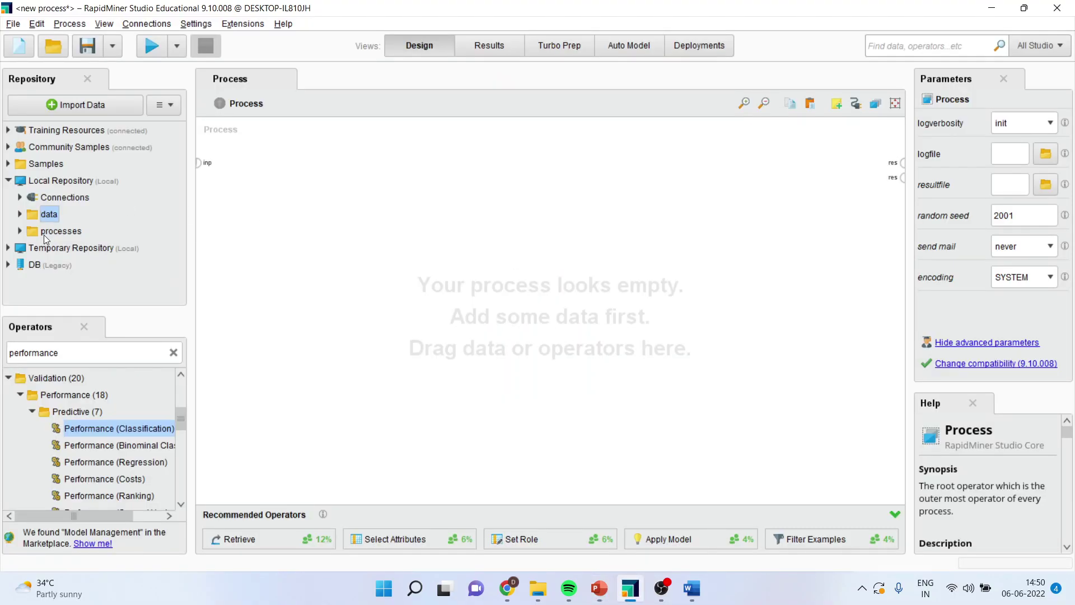
left_click(20, 214)
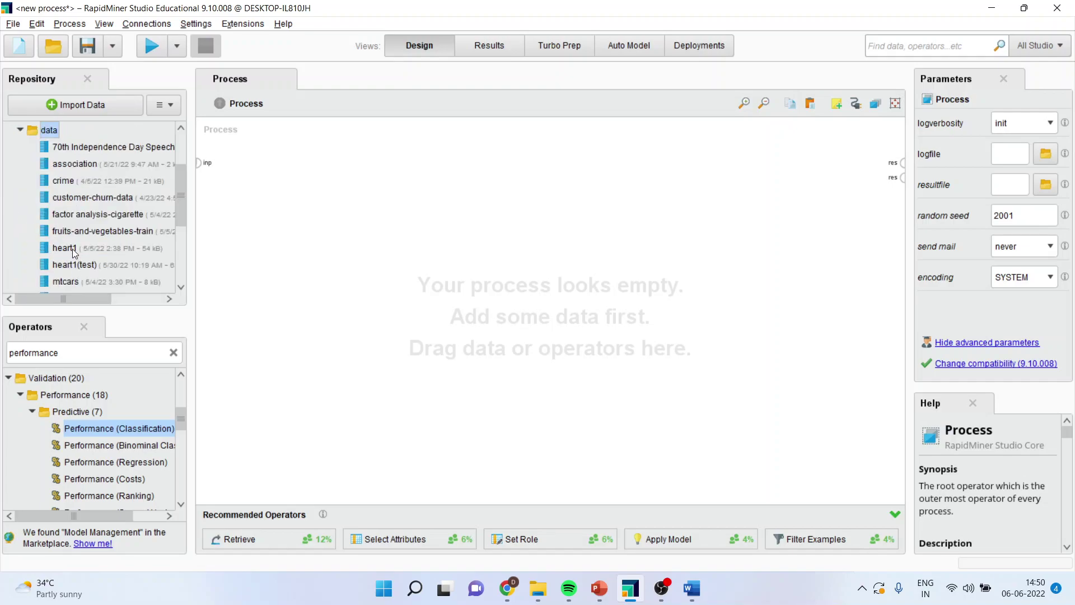
left_click_drag(72, 248, 203, 205)
left_click_drag(273, 167, 273, 168)
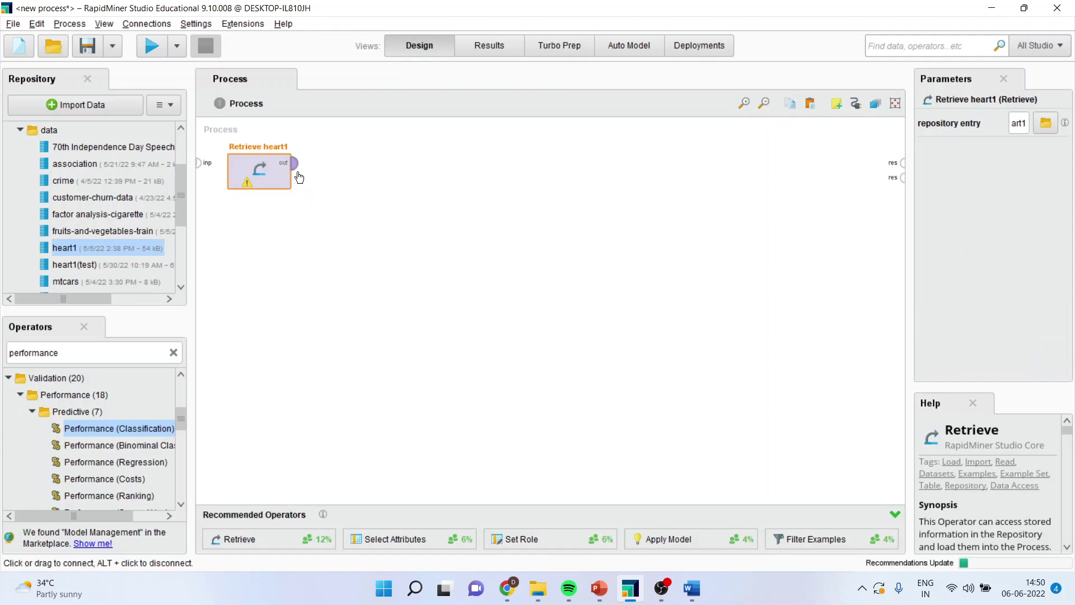
- Wire heart1's output to the process result and run the process
left_click(293, 163)
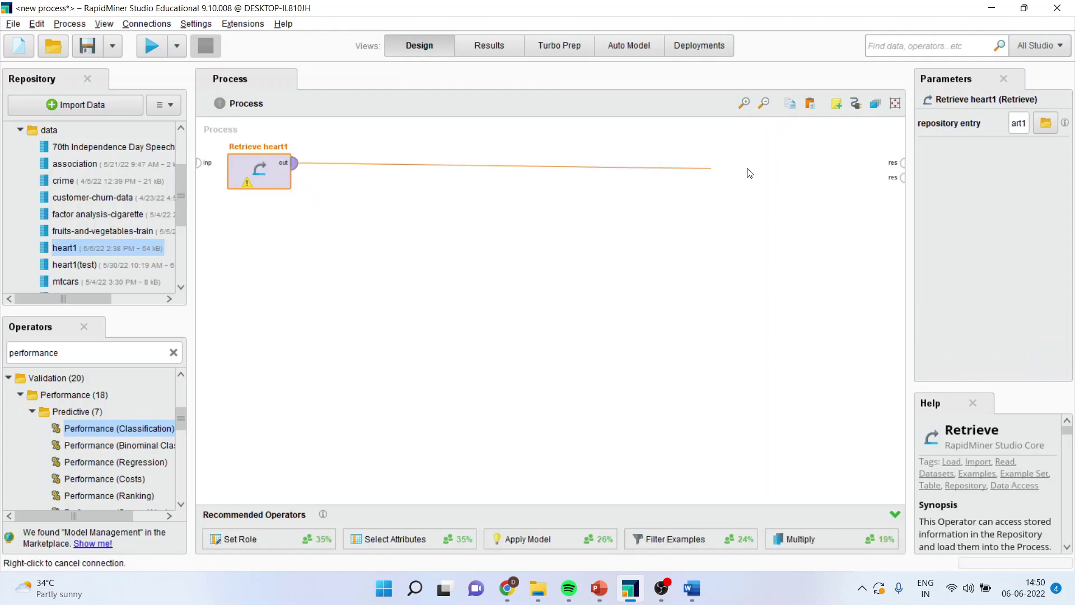
left_click(902, 163)
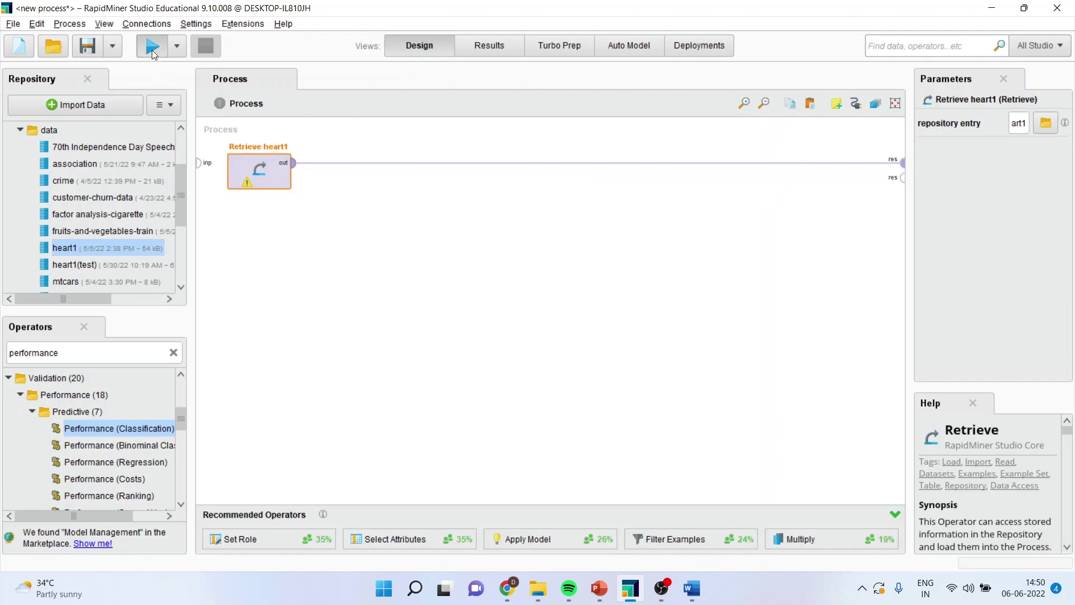
left_click(152, 47)
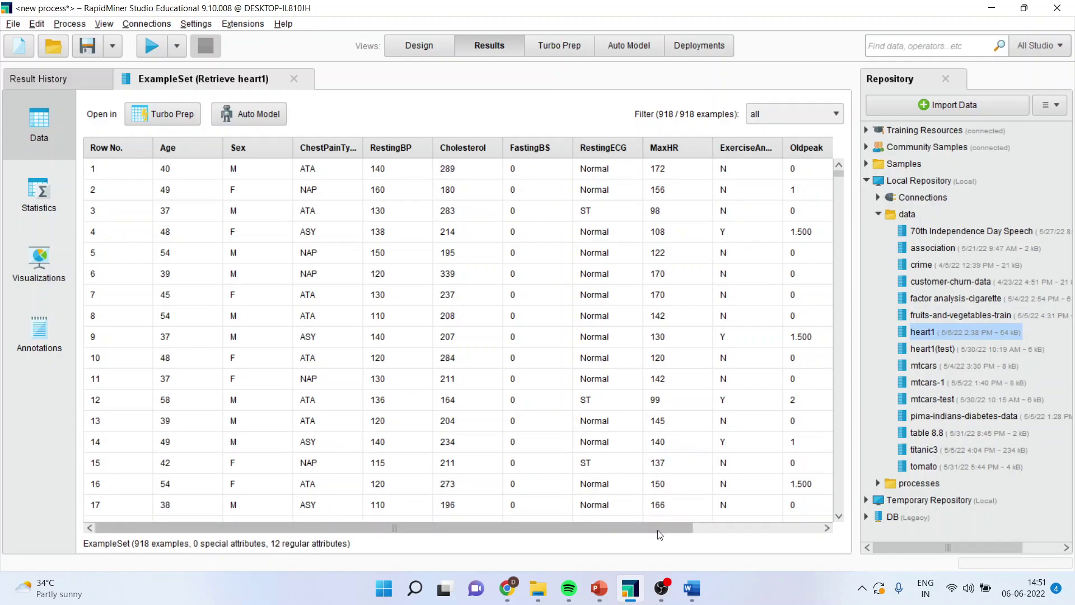
- Scroll the heart1 table right, sort it by HeartDisease, then go back to Design view
left_click_drag(658, 530, 780, 521)
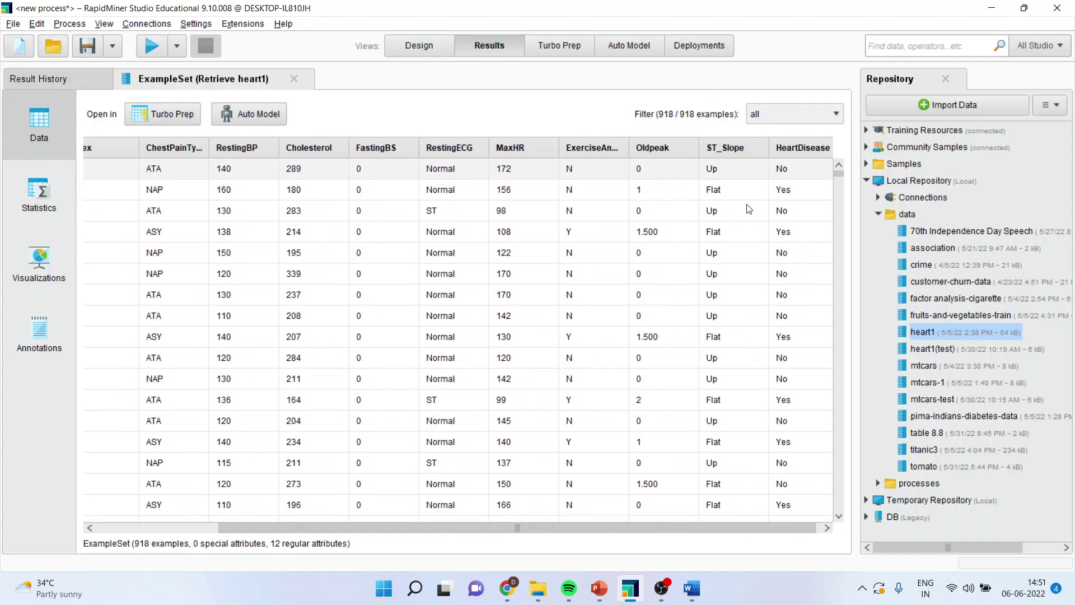
left_click(806, 152)
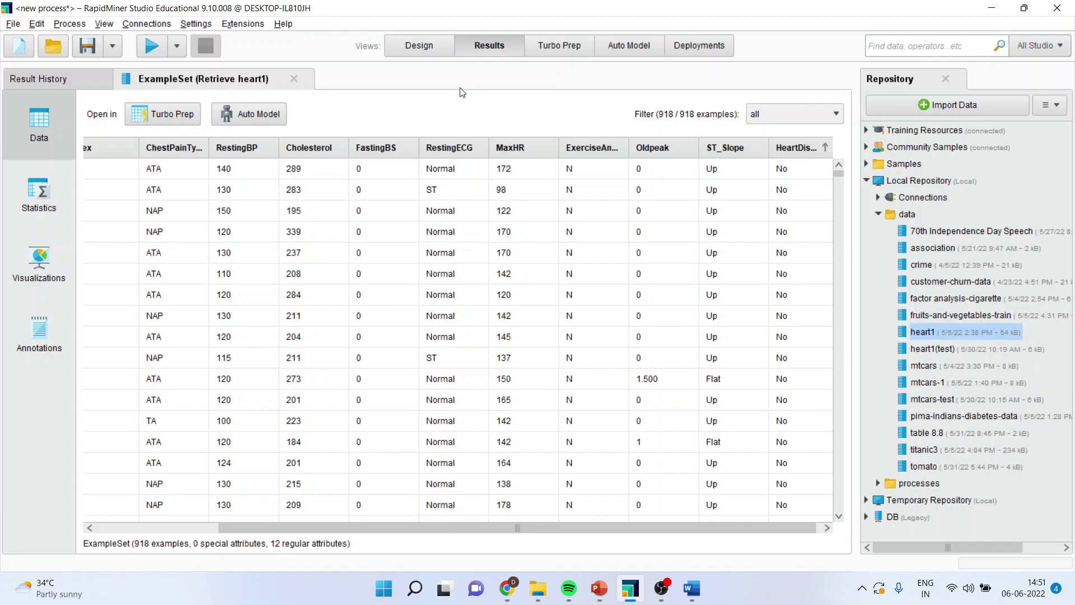
left_click(421, 46)
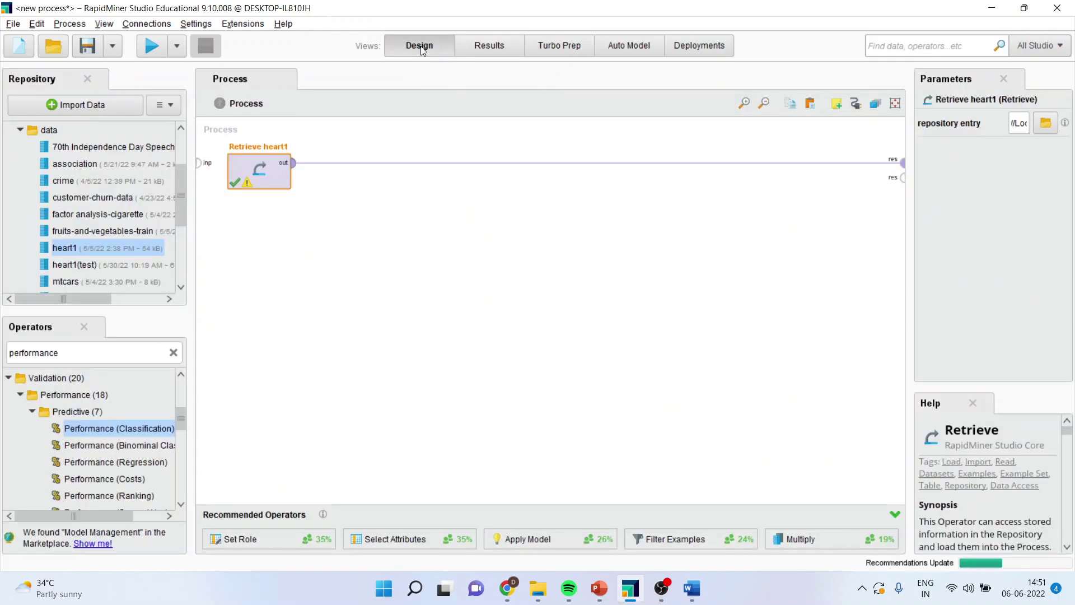
- Add a Select Attributes operator after Retrieve heart1
left_click(100, 354)
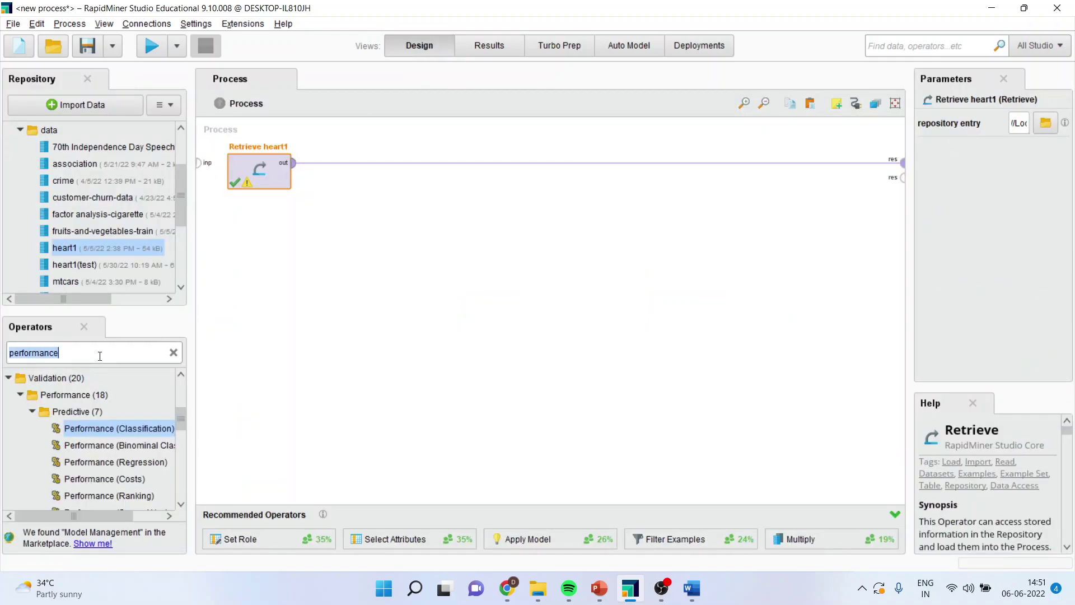
type("selec")
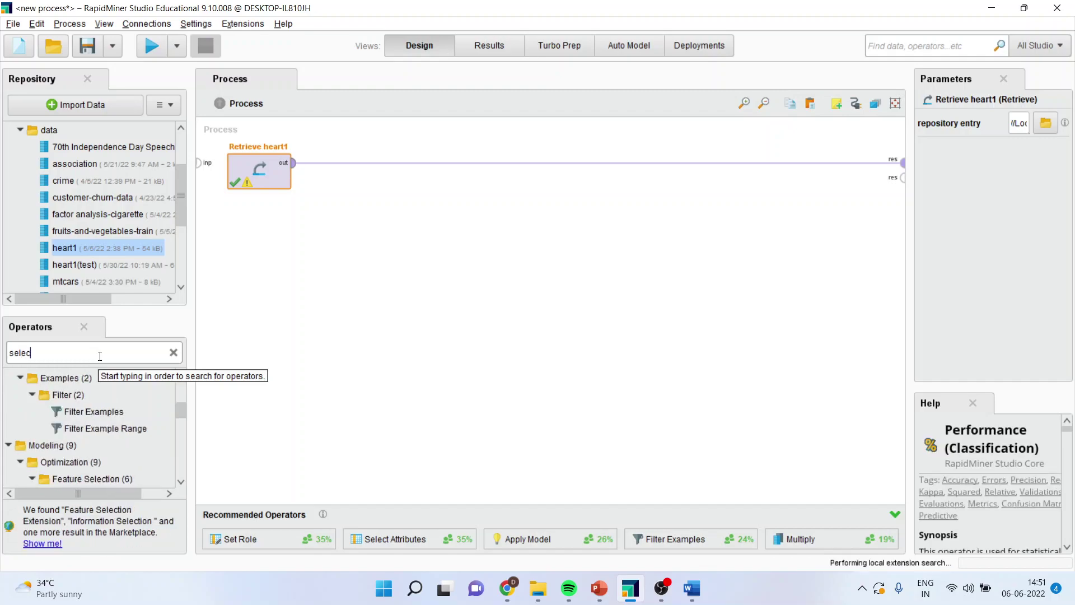
type("t attributes")
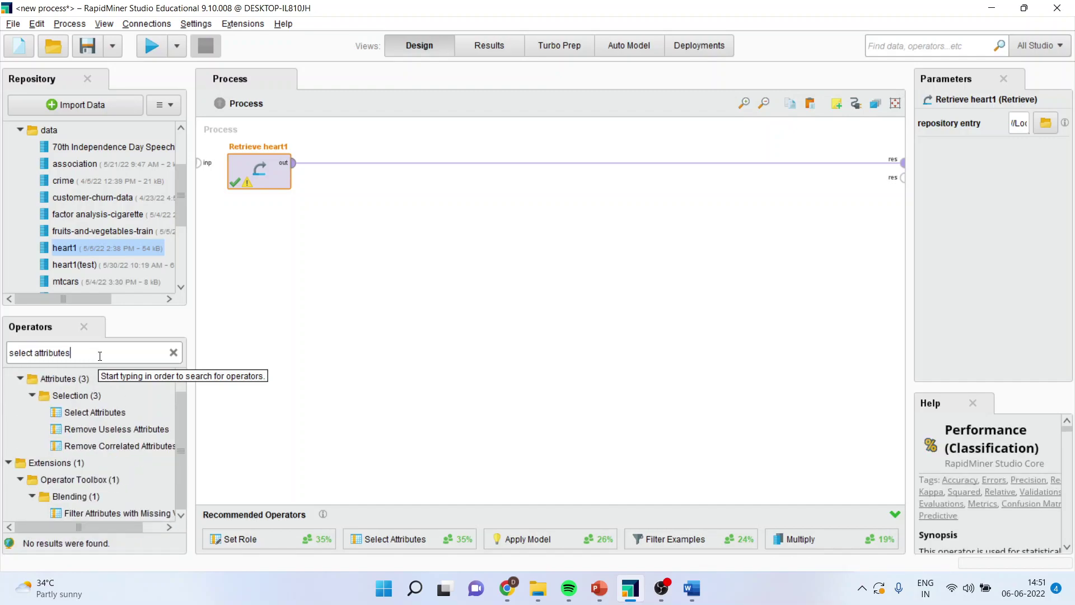
left_click_drag(94, 412, 336, 168)
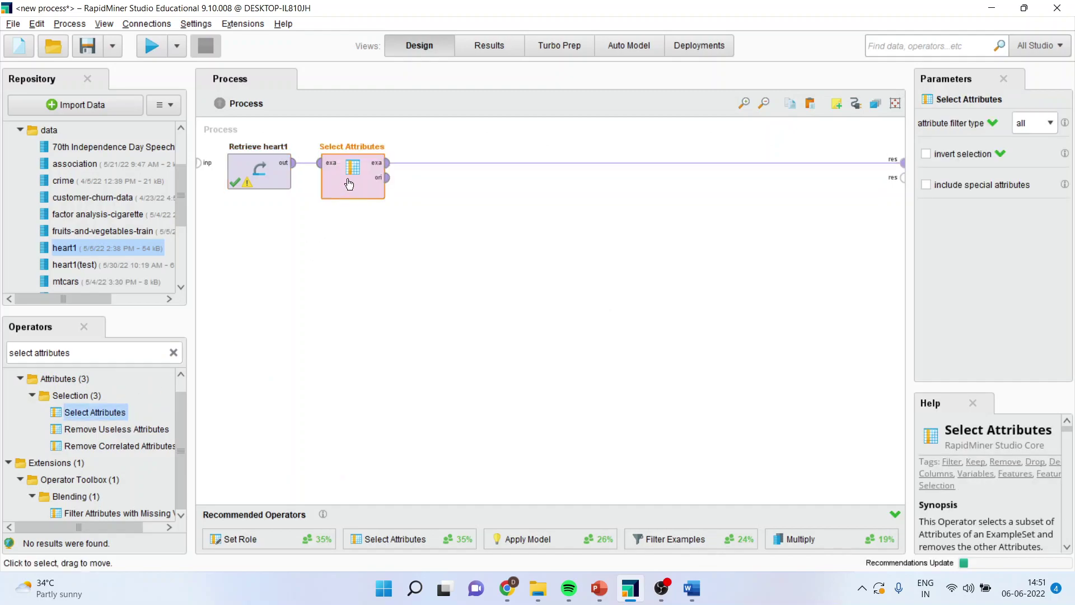
- Set its attribute filter type to subset and bring up the attribute chooser
left_click(1051, 125)
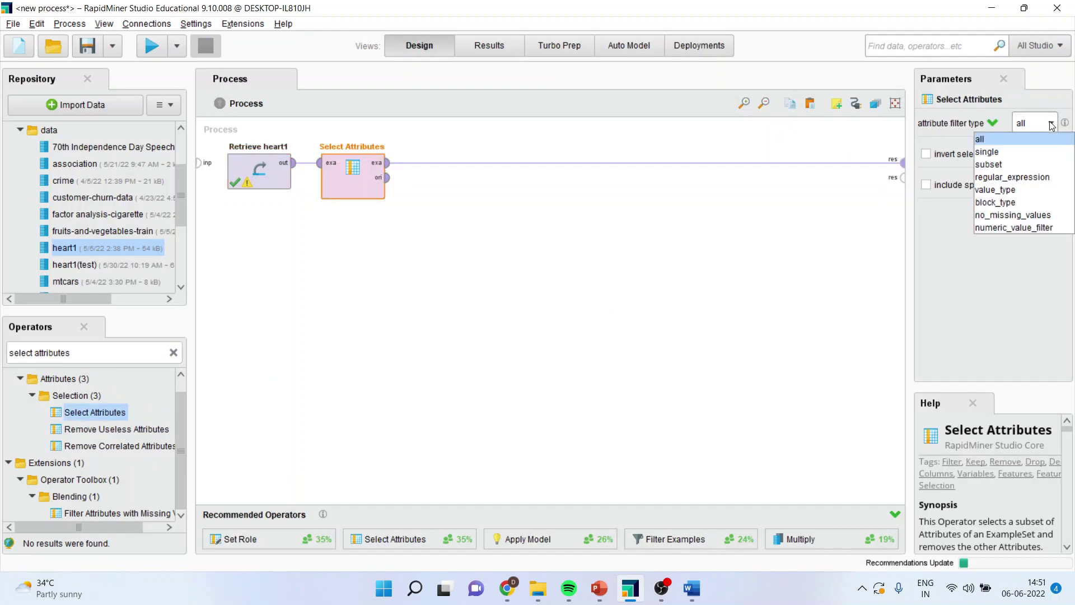
left_click(1033, 170)
left_click(1038, 156)
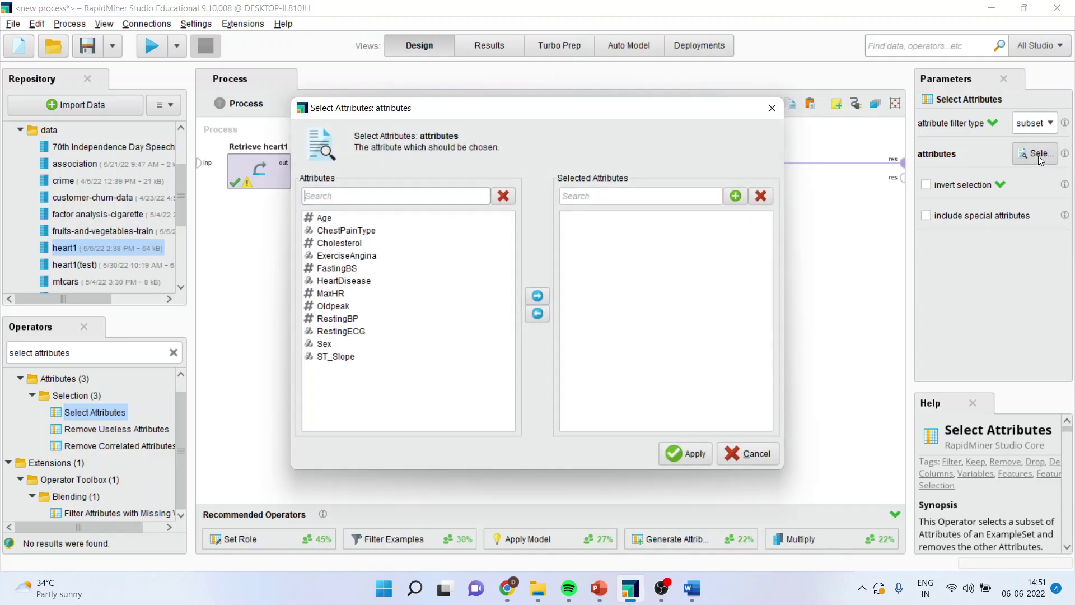
- Move Age, Cholesterol, FastingBS and HeartDisease into the kept attributes
left_click(337, 218)
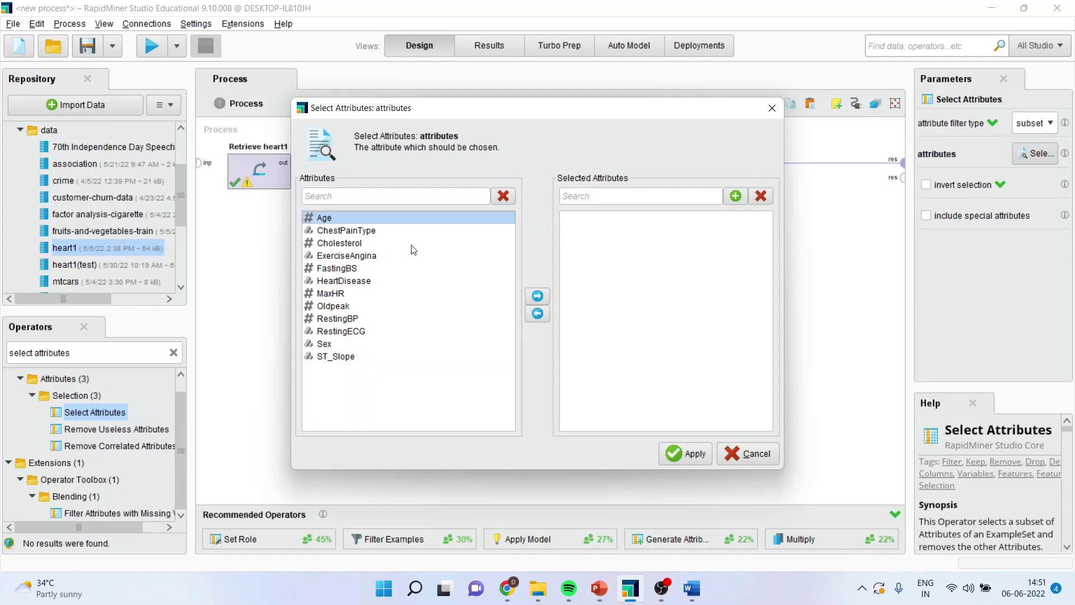
left_click(536, 295)
left_click(350, 231)
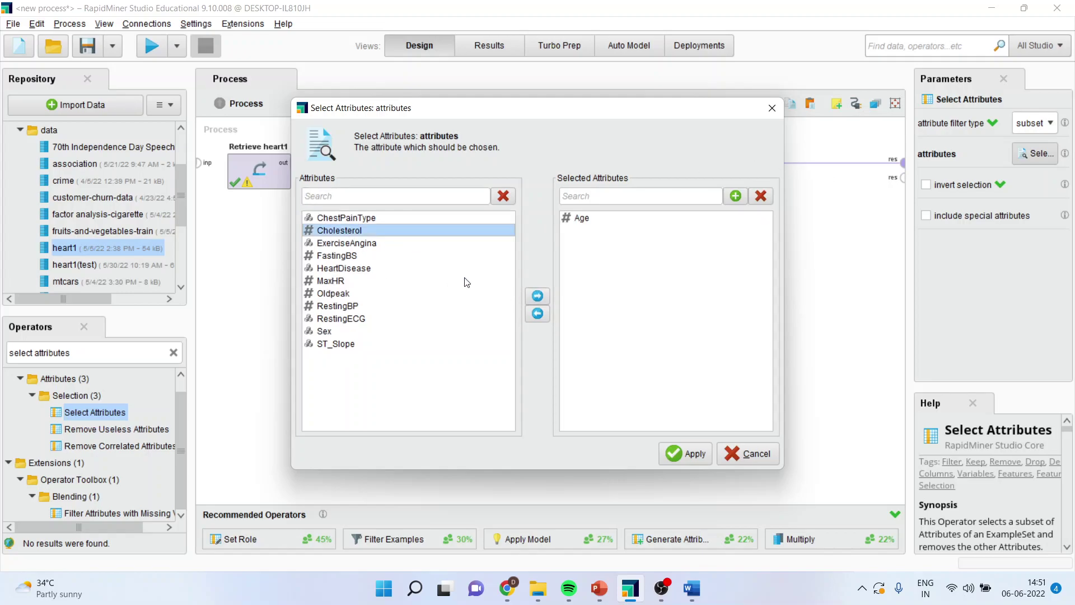
left_click(536, 297)
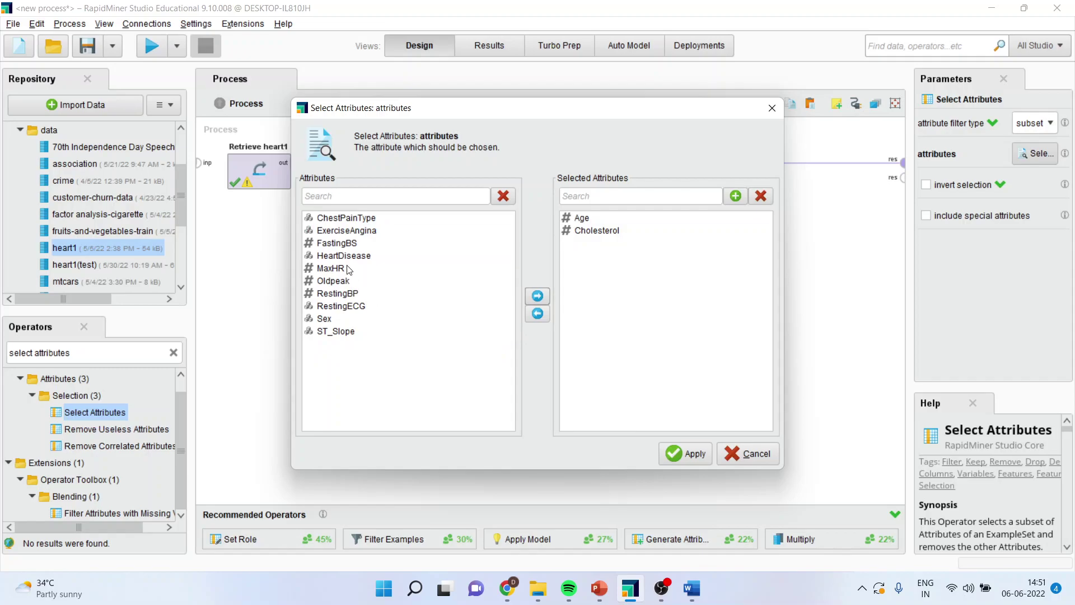
left_click(348, 244)
left_click(537, 297)
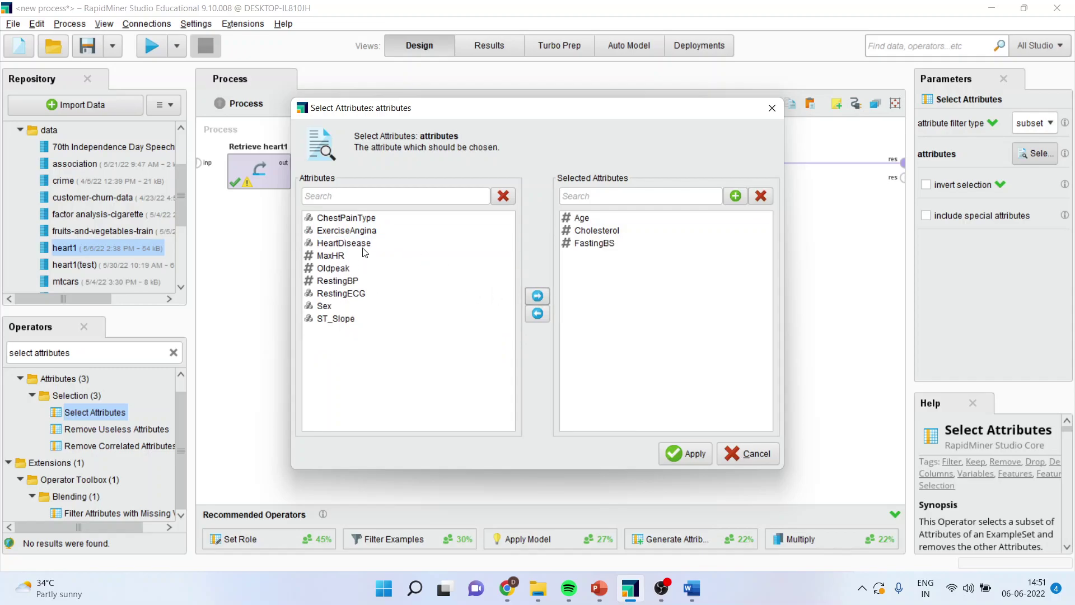
left_click(365, 244)
left_click(538, 297)
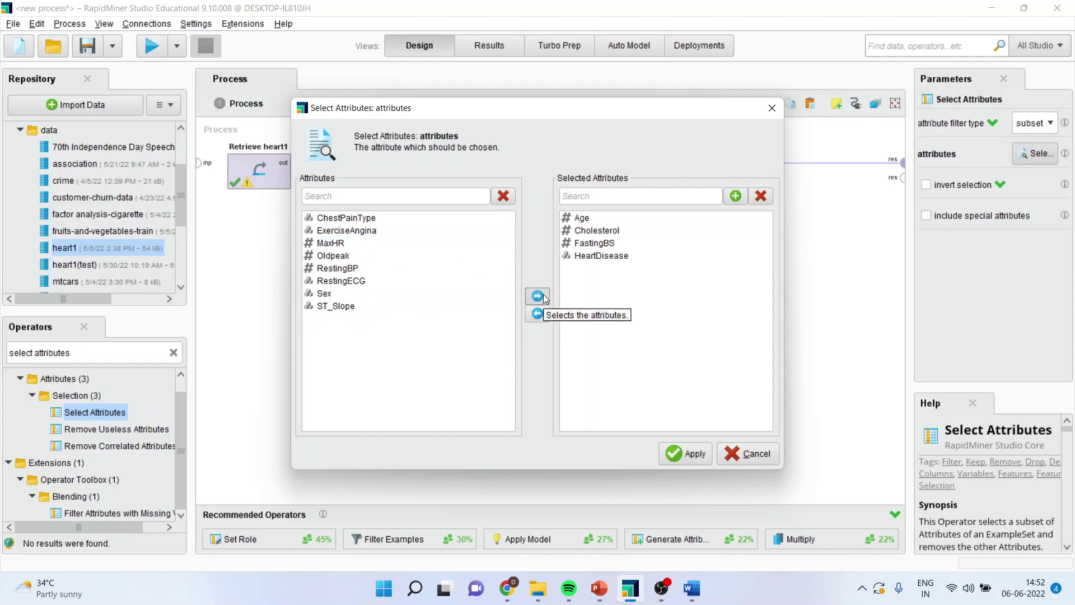
- Also keep Oldpeak, RestingBP and Sex, then apply the selection
left_click(333, 256)
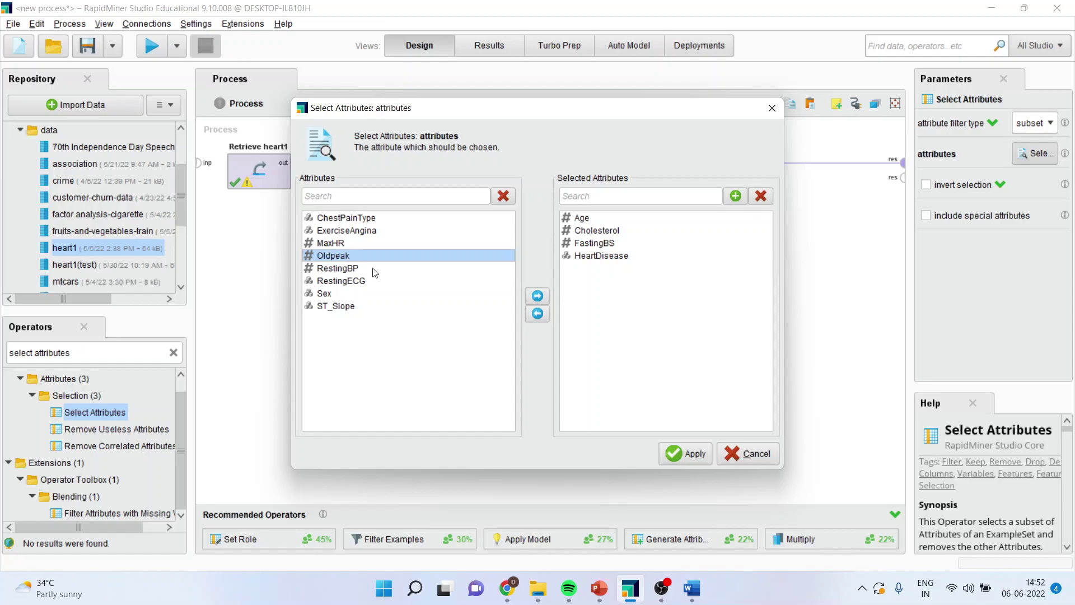
left_click(534, 295)
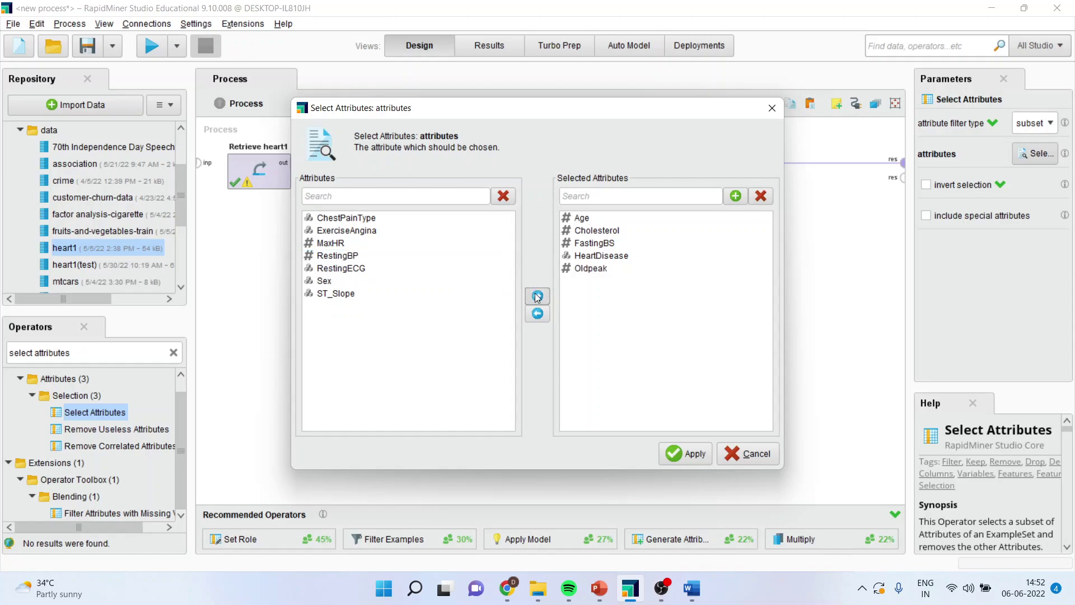
left_click(353, 257)
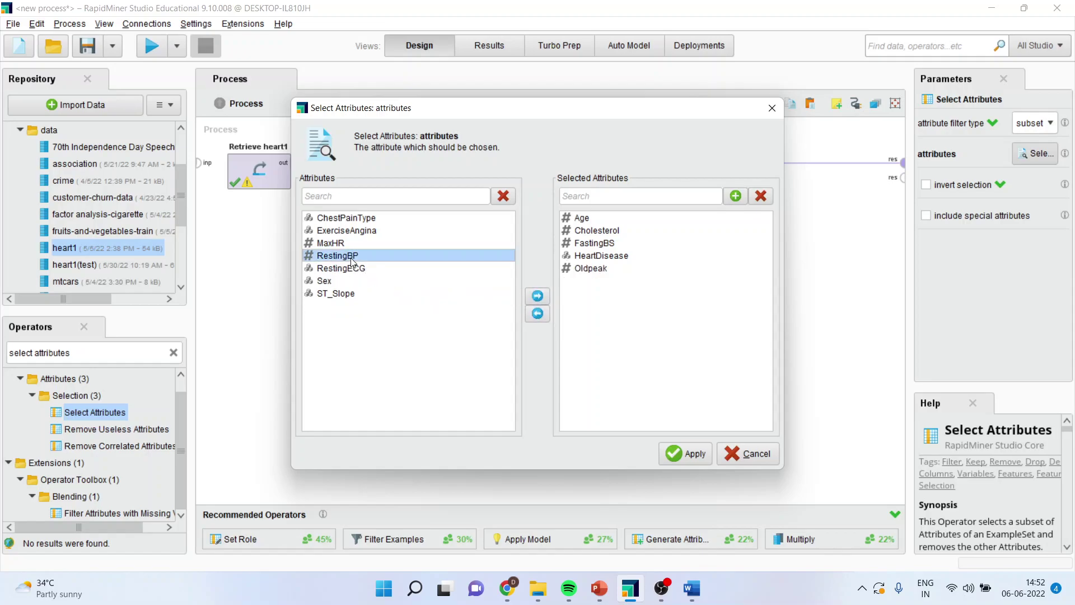
left_click(538, 297)
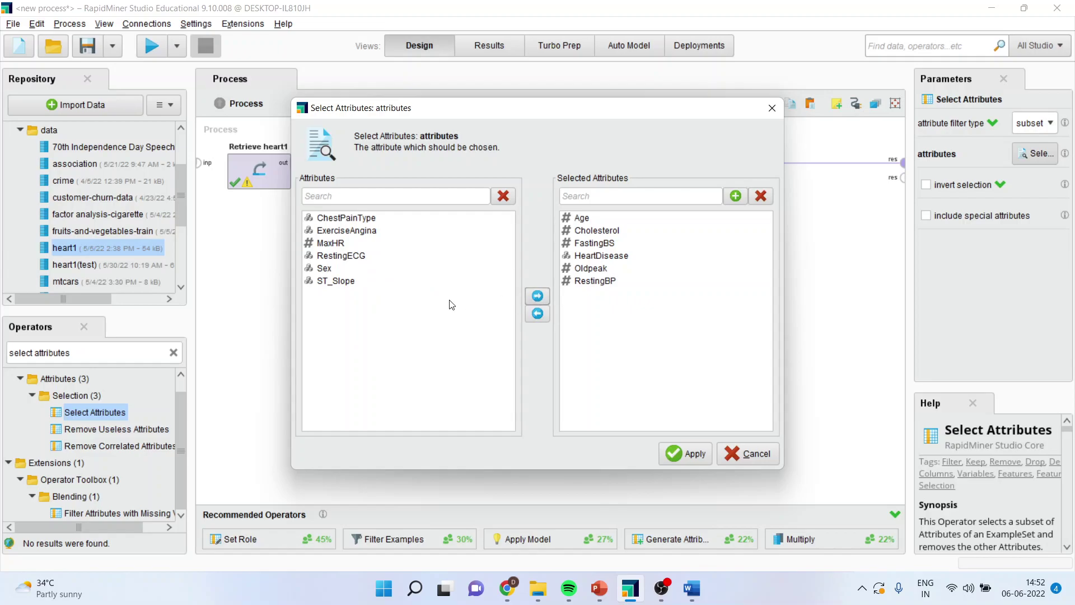
left_click(328, 268)
left_click(538, 295)
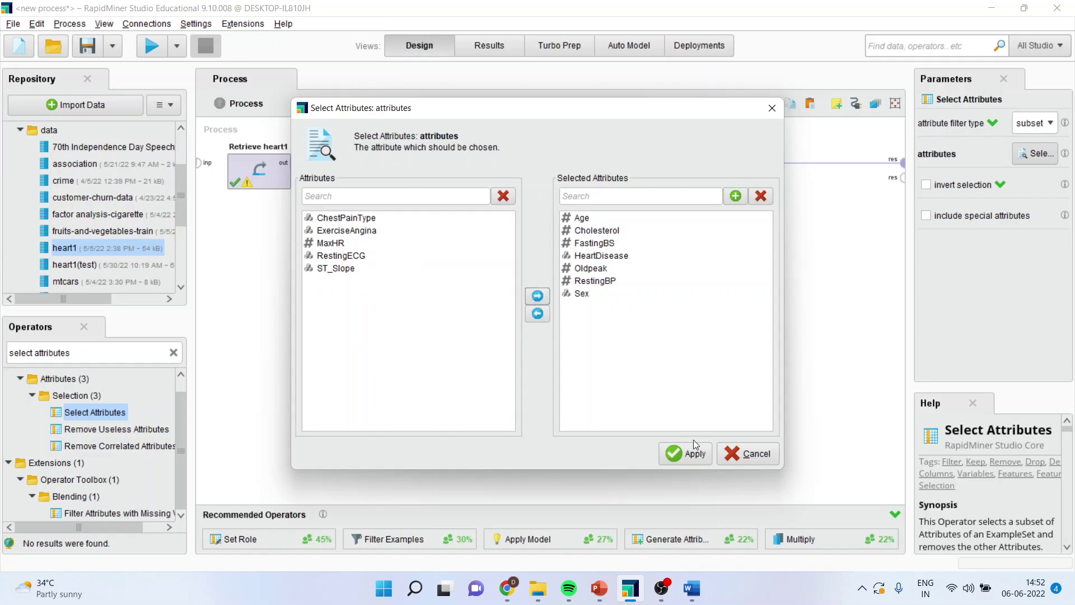
left_click(690, 454)
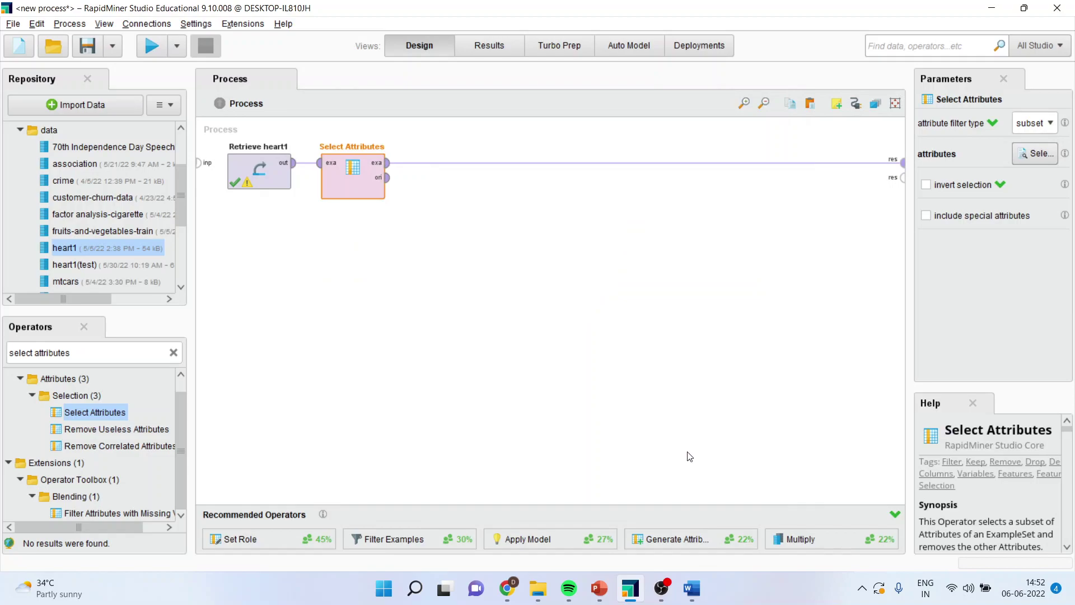
- Place a Set Role operator after Select Attributes
left_click(87, 357)
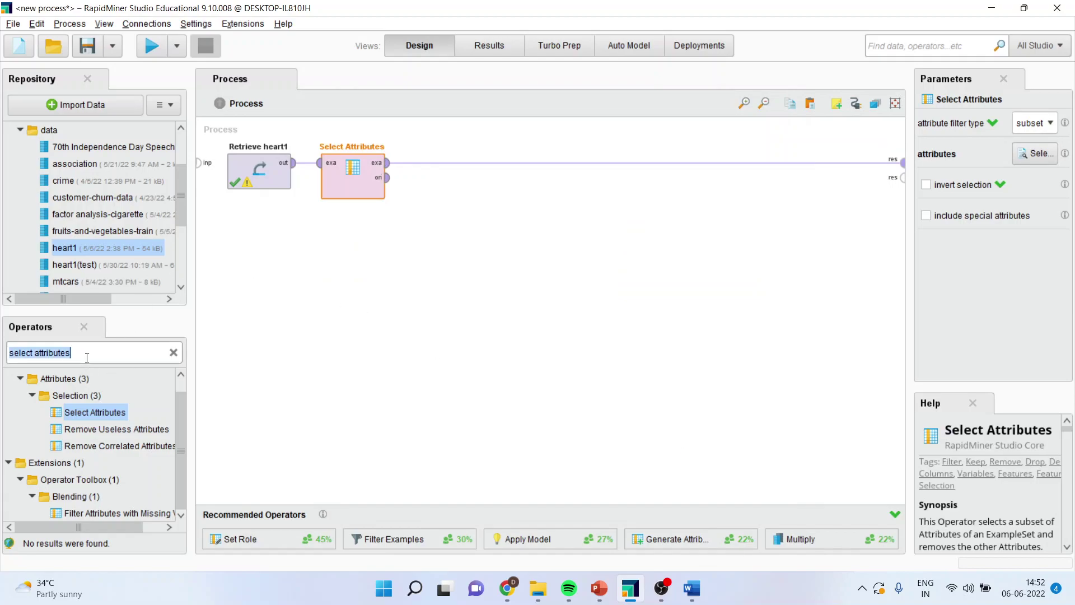
type("set role")
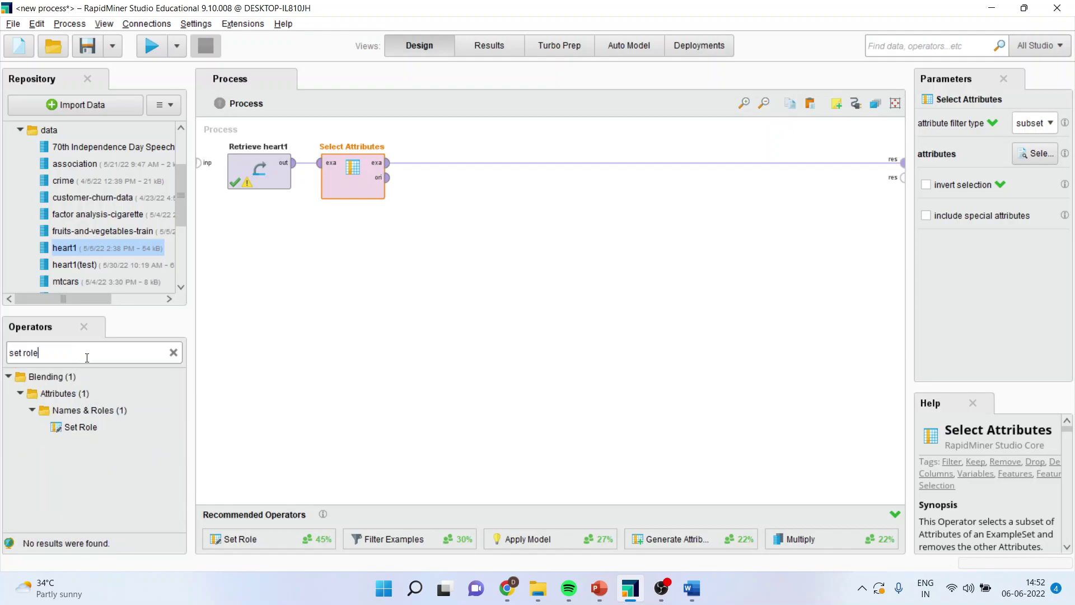
left_click_drag(85, 428, 435, 165)
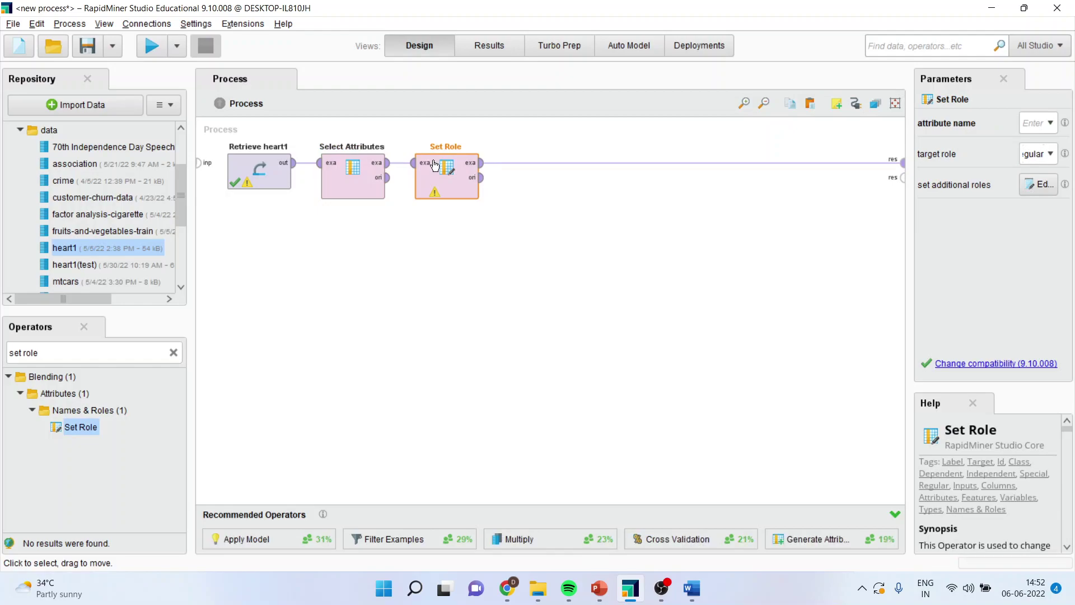
- Set the attribute name to HeartDisease with target role label
left_click(1051, 124)
left_click(1045, 177)
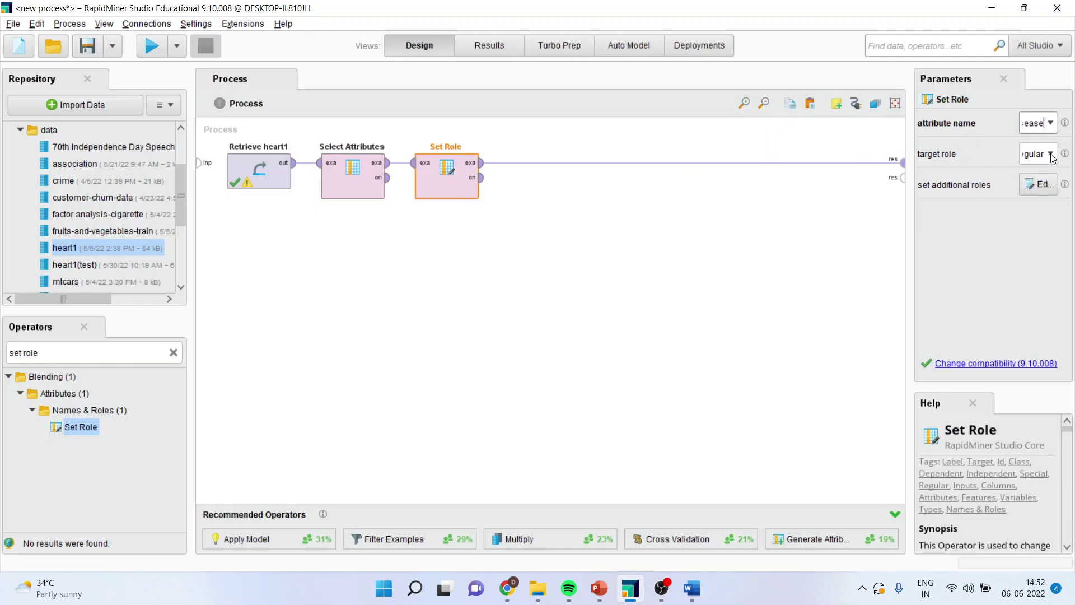
left_click(1052, 154)
left_click(999, 195)
left_click(75, 351)
- Place a Split Data operator right after Set Role
type("spli")
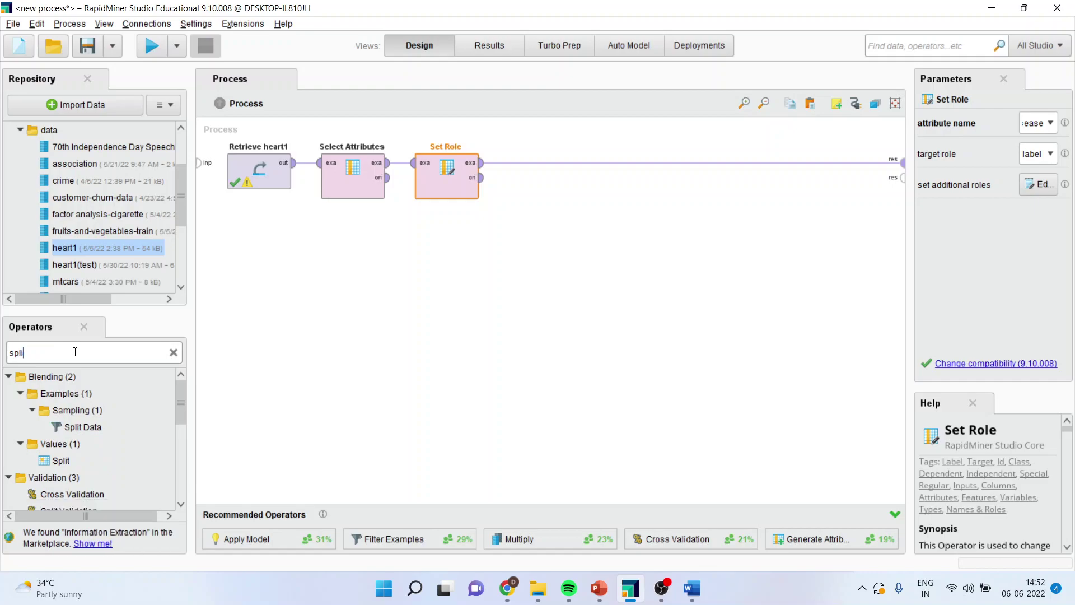
type("t data")
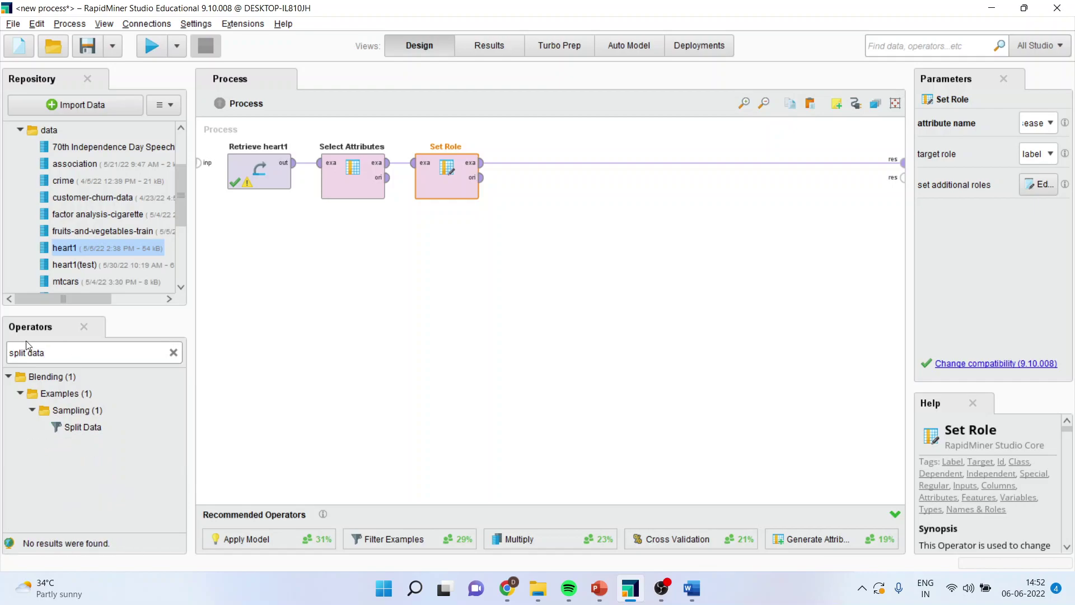
left_click_drag(83, 427, 223, 375)
left_click_drag(530, 185, 519, 164)
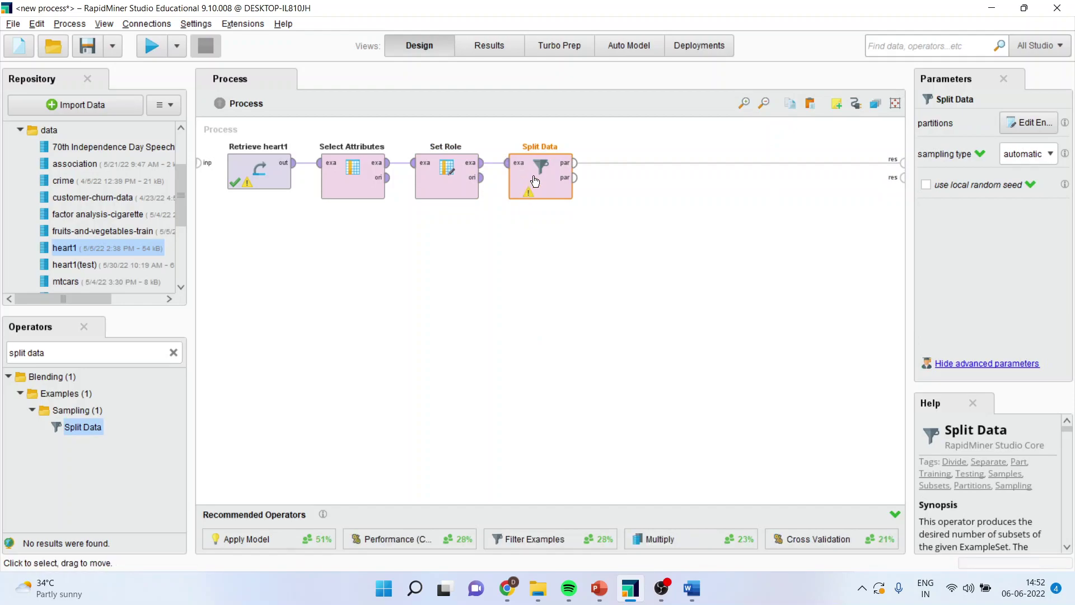
- Give Split Data partition ratios 0.7 and 0.3 with shuffled sampling
double_click(533, 176)
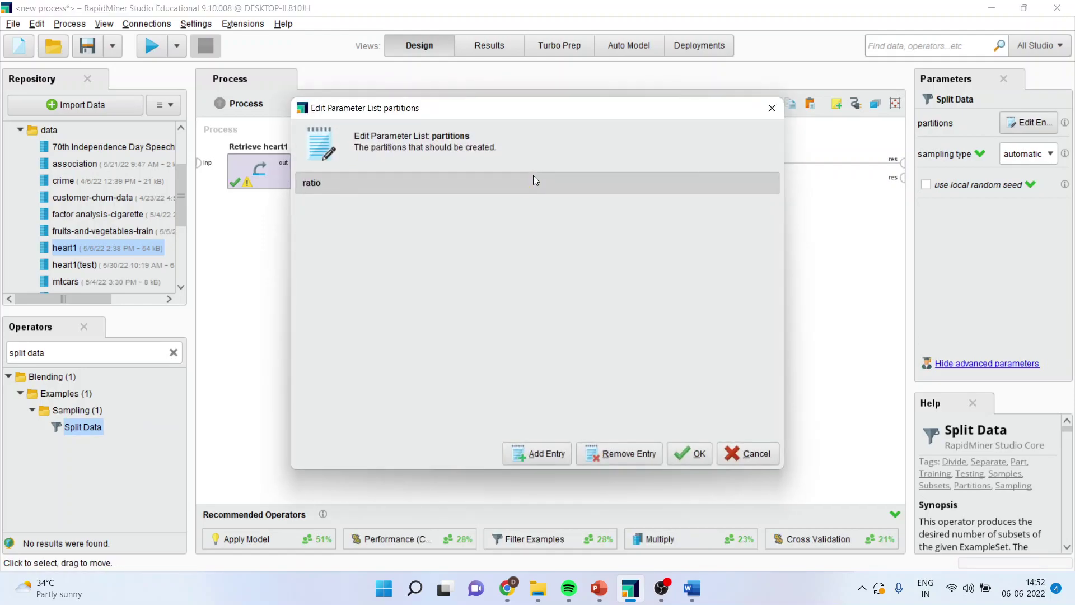
left_click(542, 454)
type("0.7")
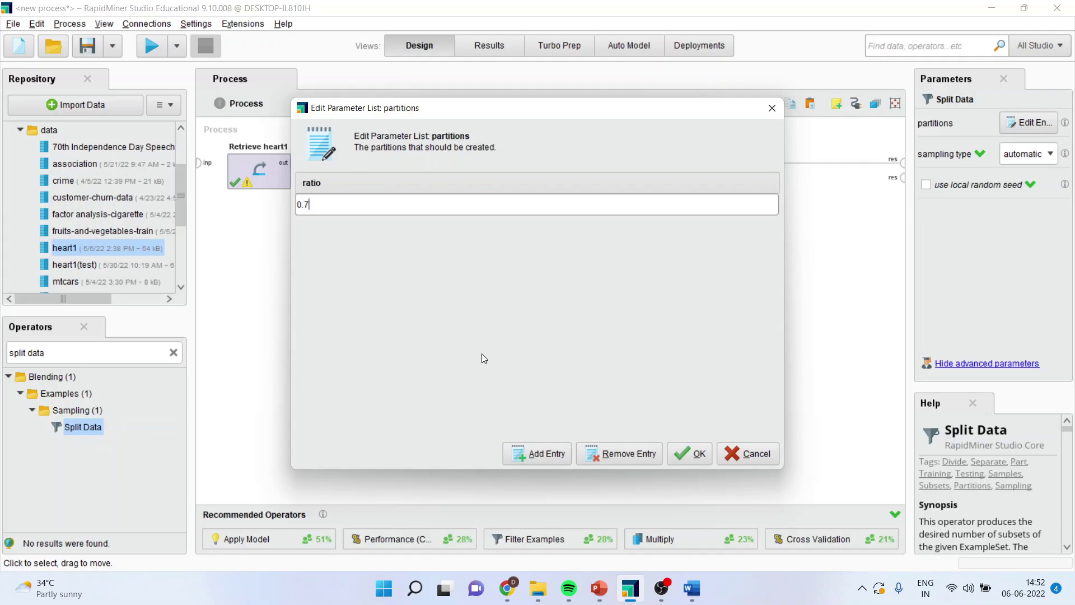
left_click(538, 453)
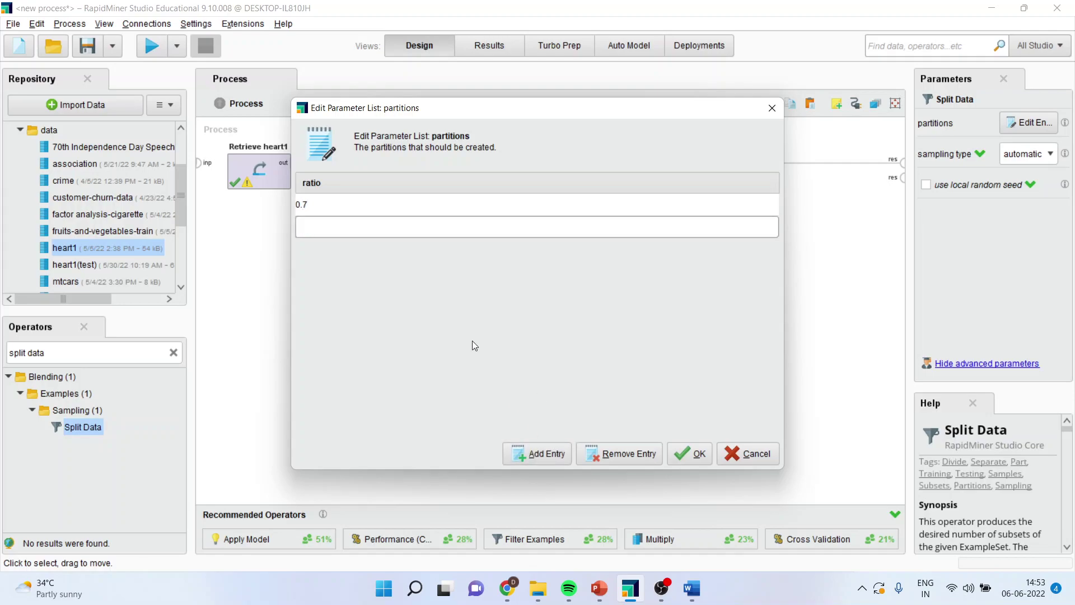
type("0.3")
left_click(693, 454)
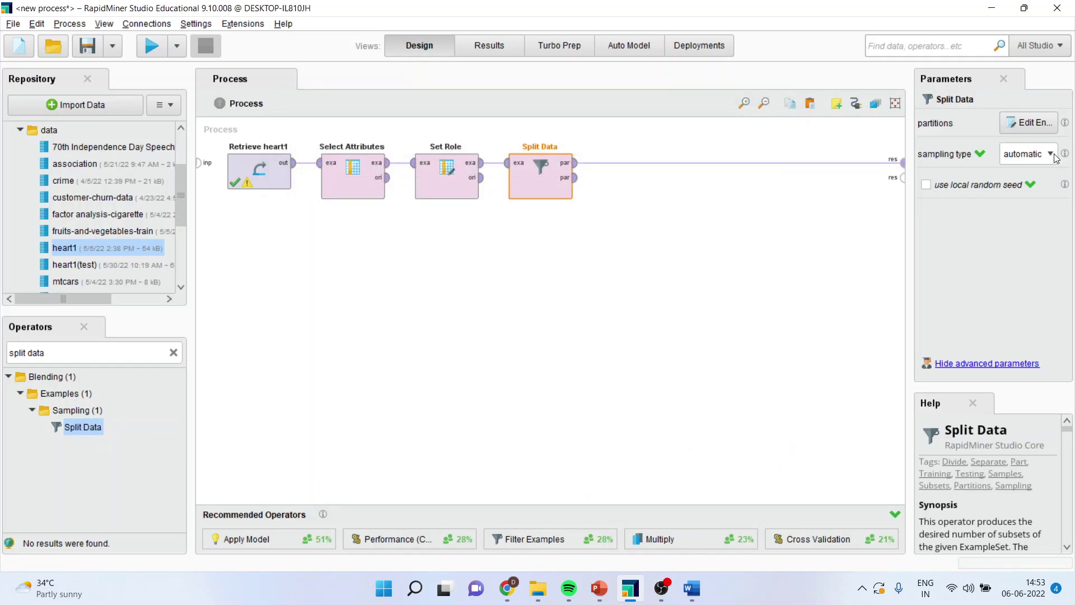
left_click(1051, 154)
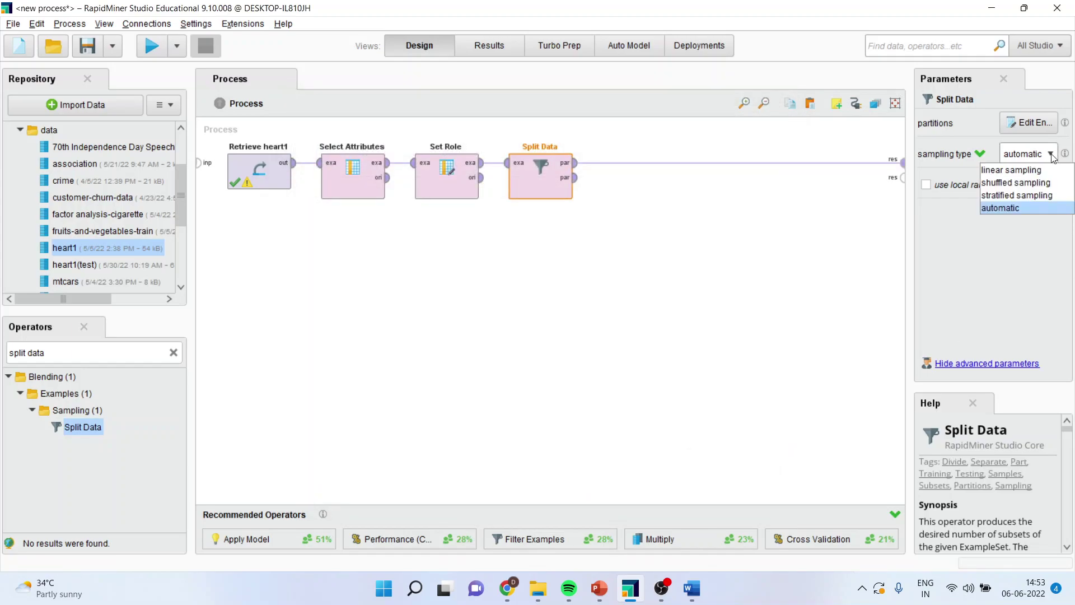
left_click(1029, 183)
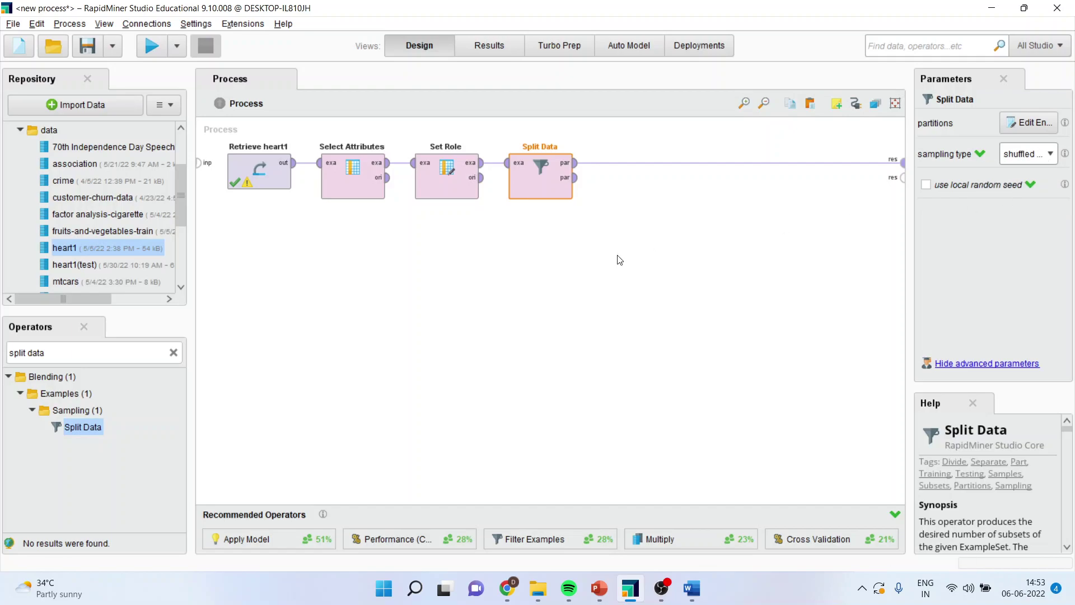
- Search 'logi' and place Logistic Regression after Split Data's first partition
left_click(106, 354)
type("logi")
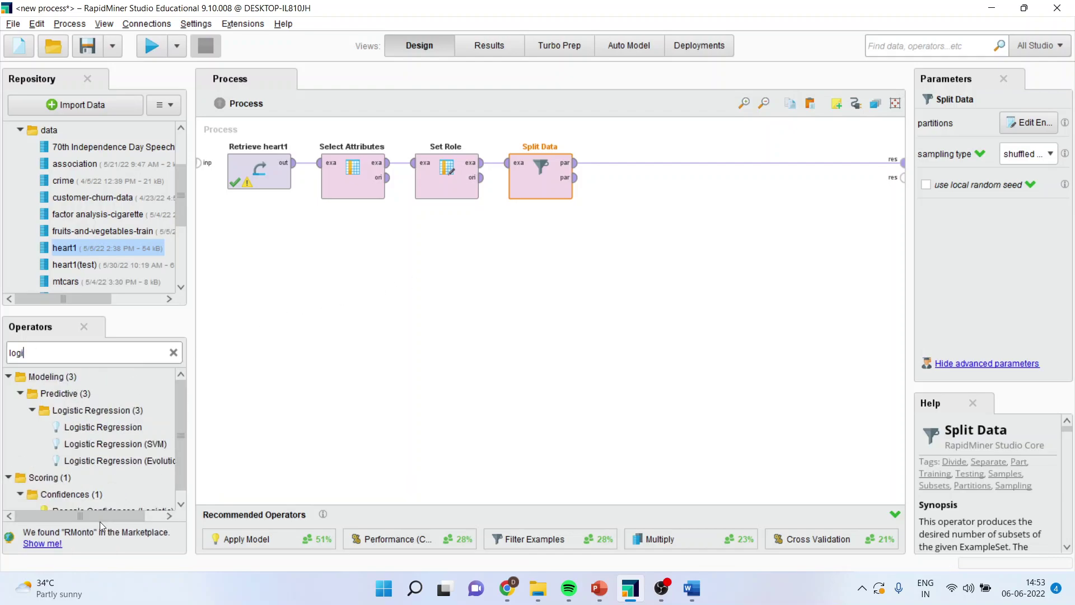
left_click_drag(104, 513, 119, 513)
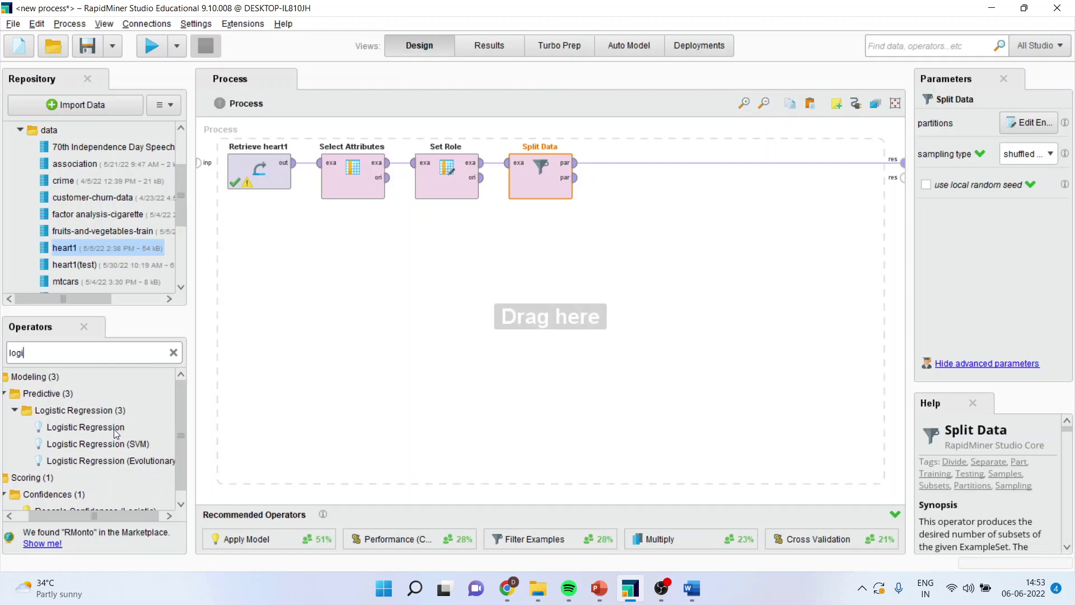
left_click_drag(112, 425, 613, 164)
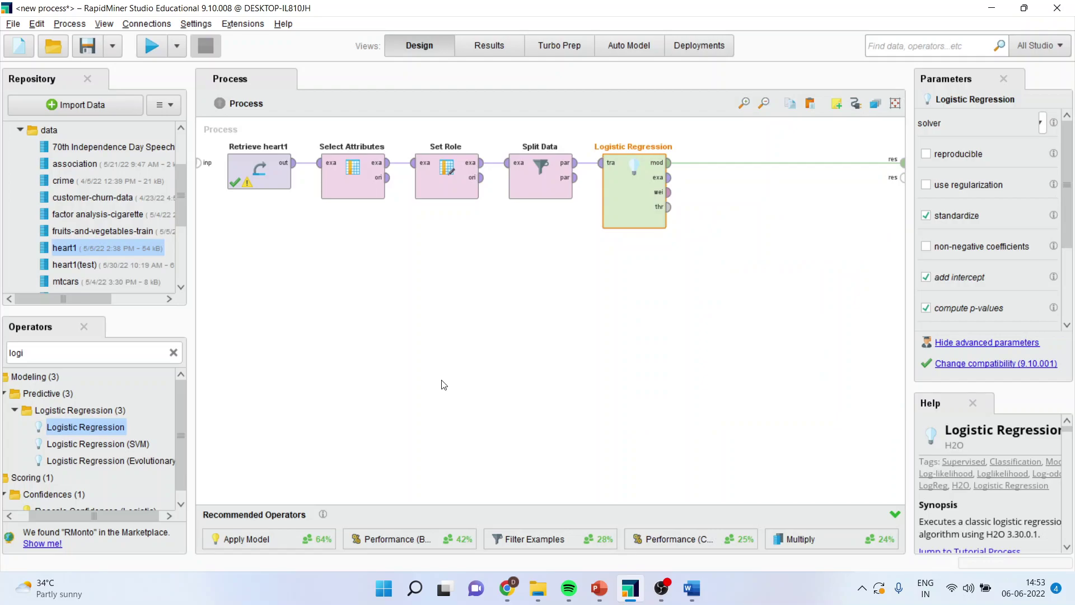
double_click(78, 359)
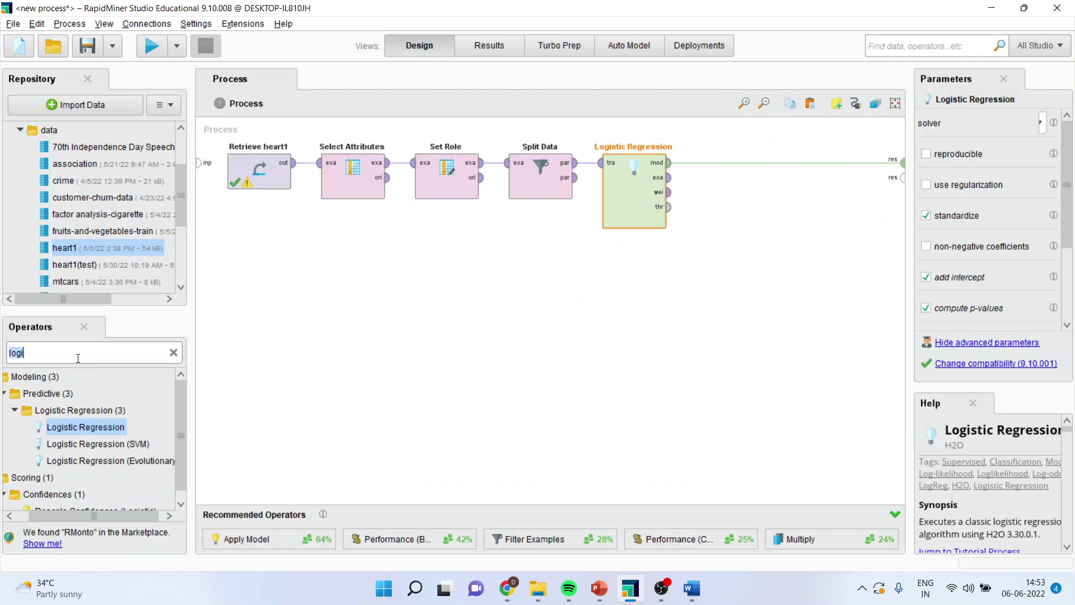
- Search 'threshold create' and drop a Create Threshold operator onto the canvas
type("thresho")
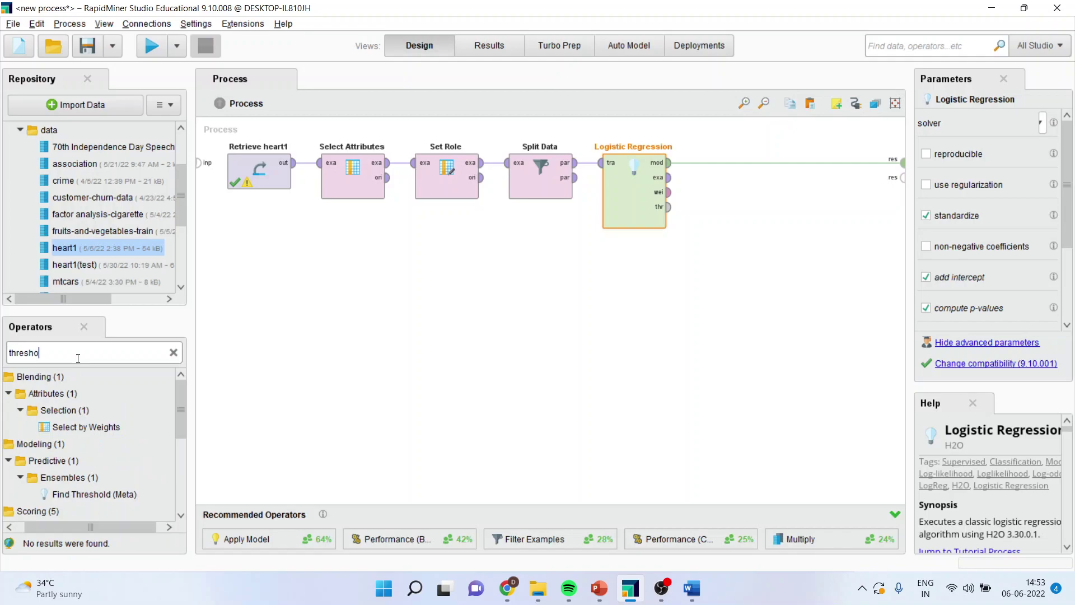
type("ld create")
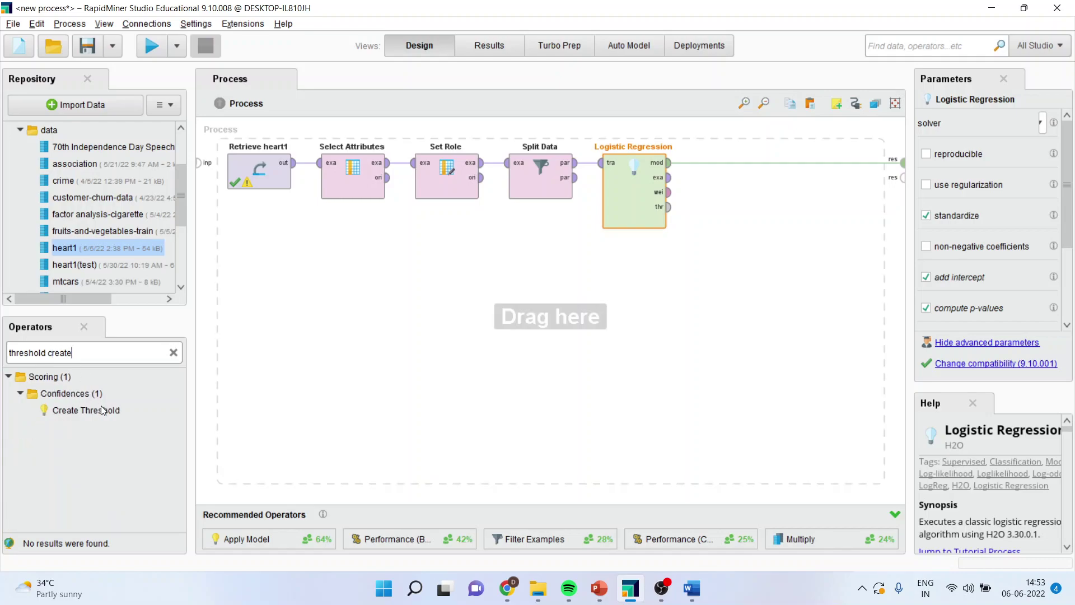
left_click_drag(102, 410, 629, 375)
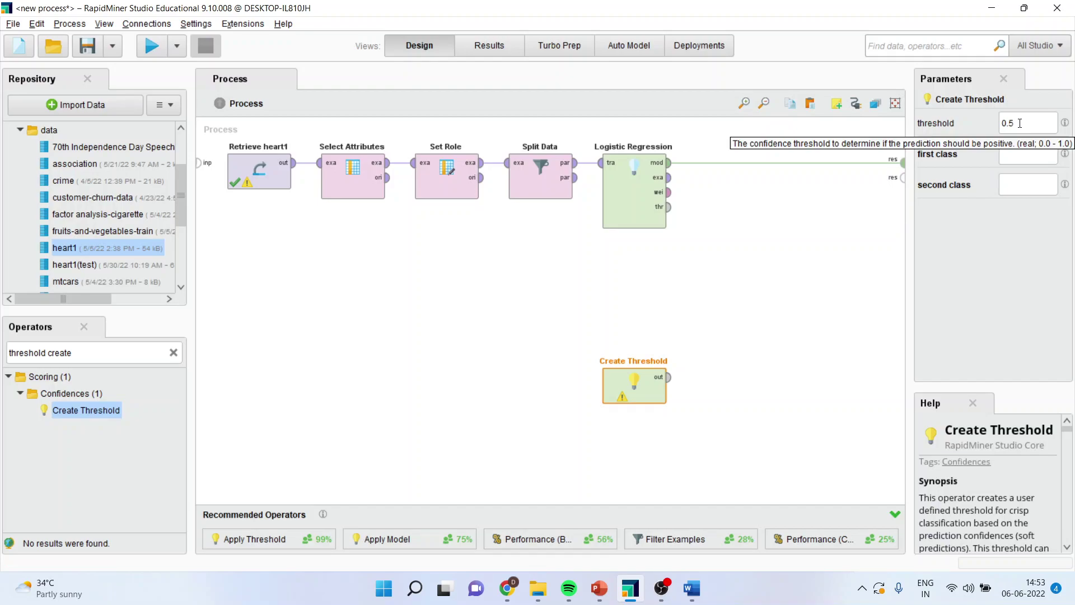
- Enter Yes as the first class and No as the second, keeping threshold 0.5
left_click(1022, 150)
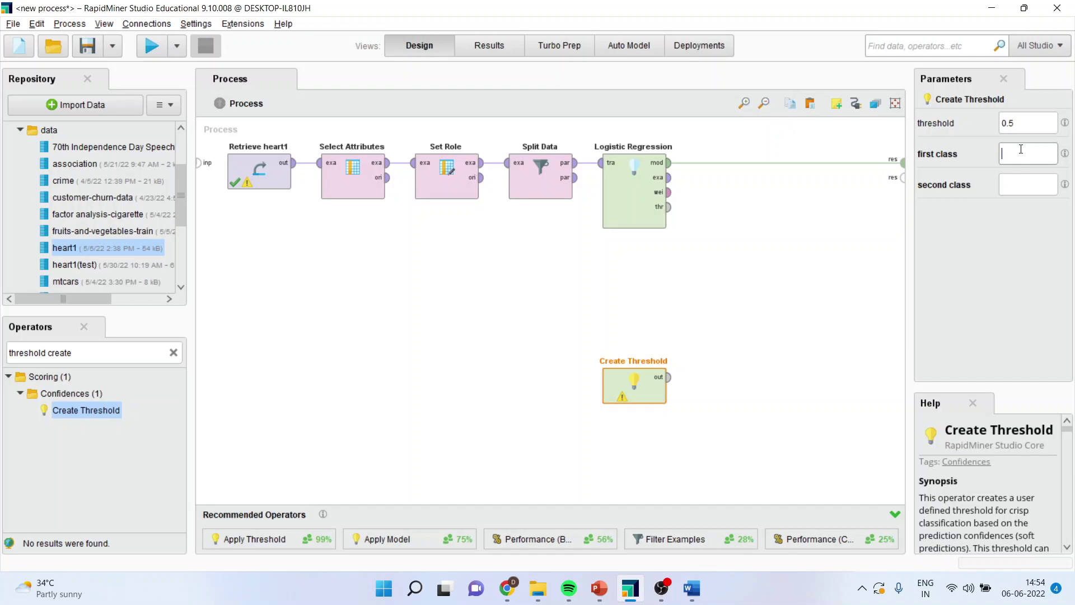
type("Yes")
left_click(1018, 183)
type("No")
left_click(1021, 124)
left_click(1026, 154)
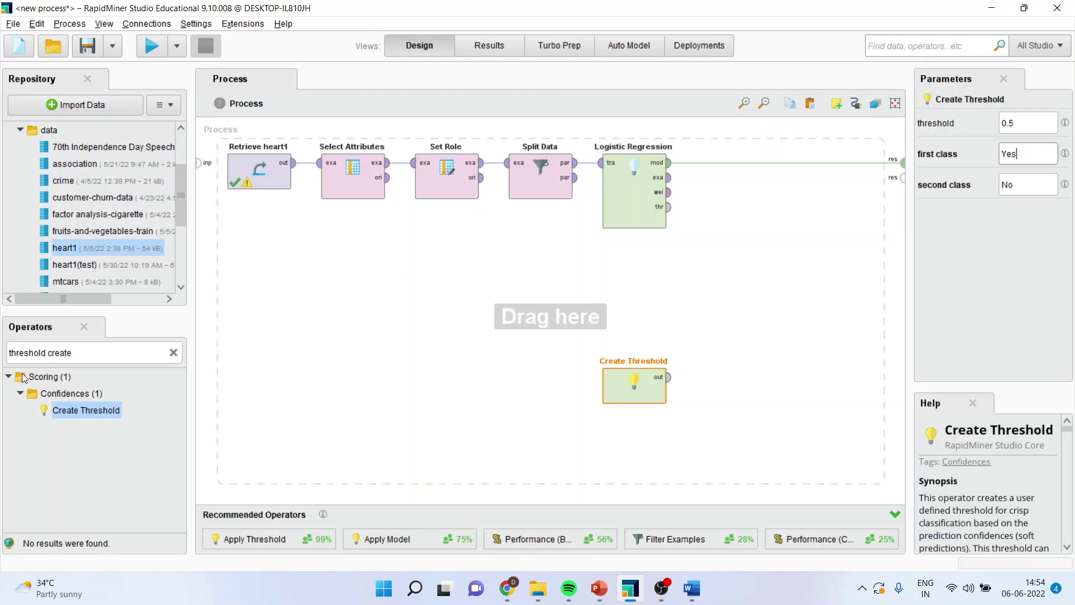
- Add an Apply Model operator below Logistic Regression, shifting Create Threshold left
triple_click(94, 353)
type("a")
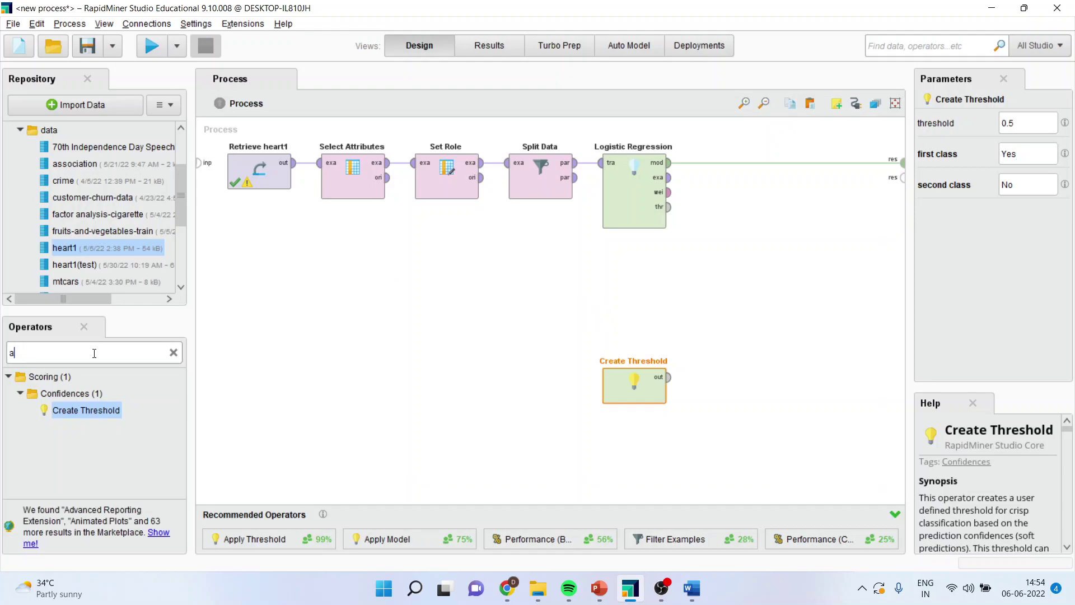
type("pply model")
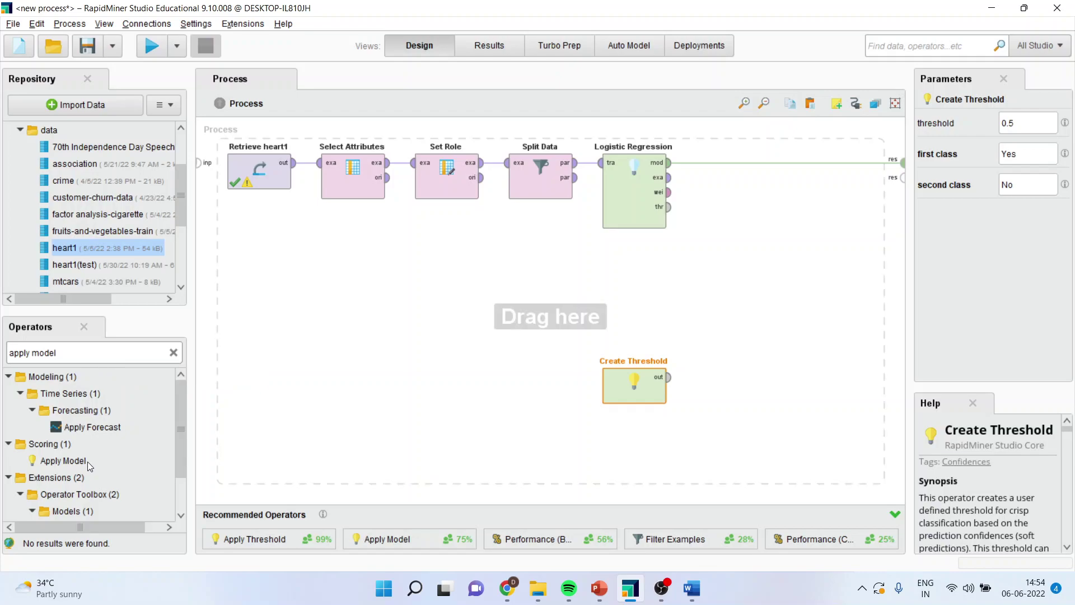
left_click_drag(84, 460, 679, 285)
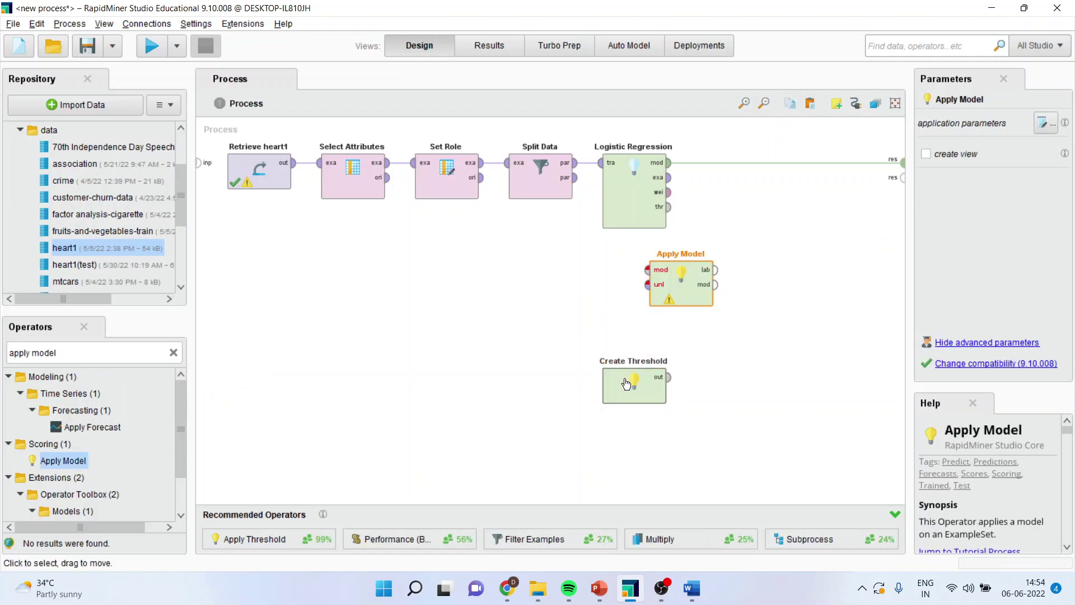
left_click_drag(632, 387, 492, 388)
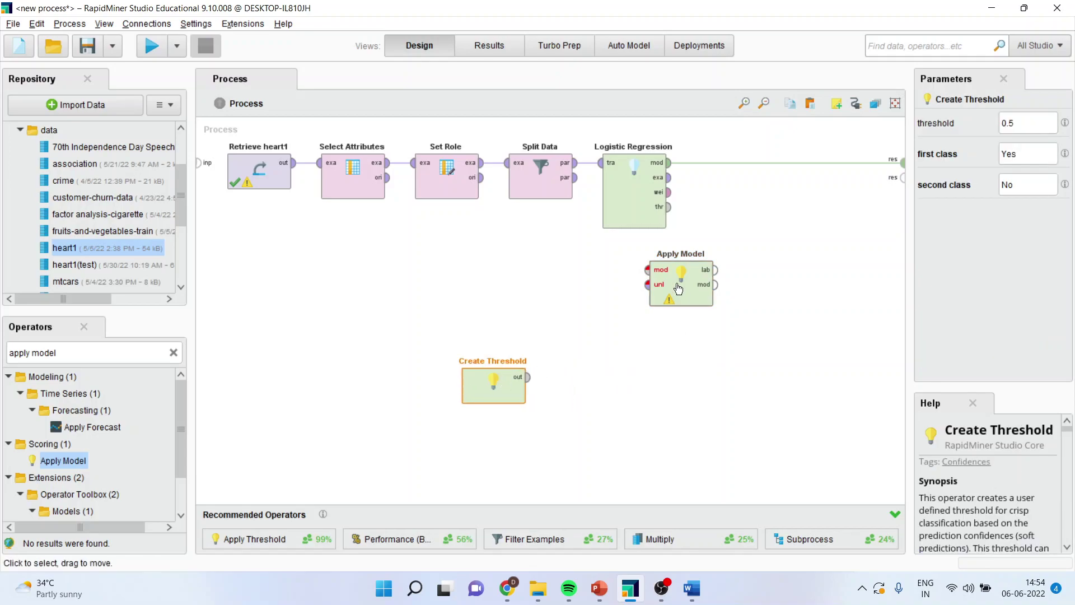
left_click_drag(690, 282, 643, 317)
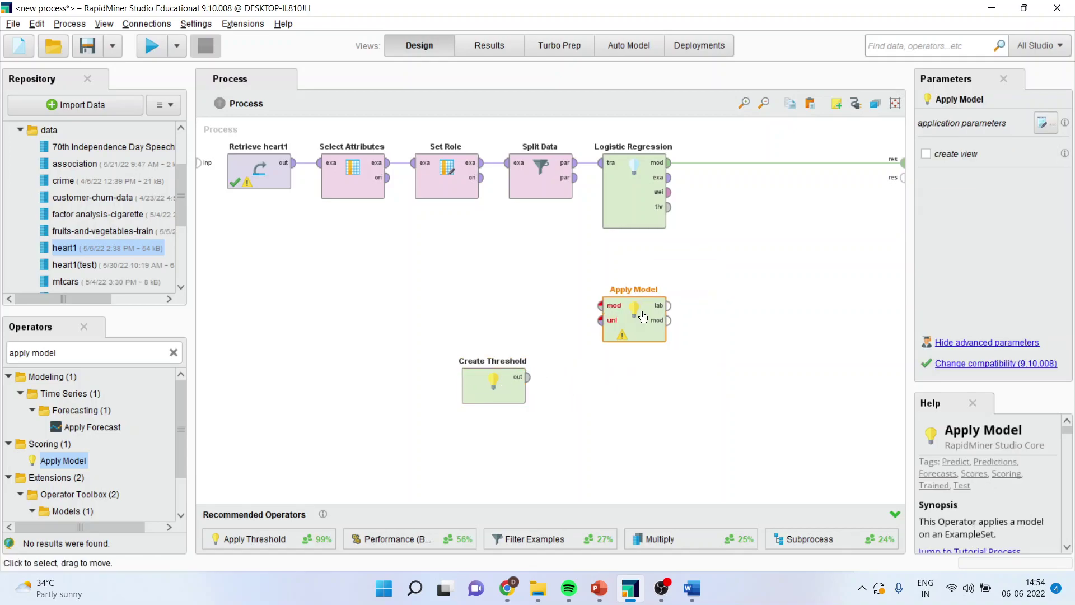
- Connect Split Data's second partition to unl and the logistic regression model to mod
left_click(577, 177)
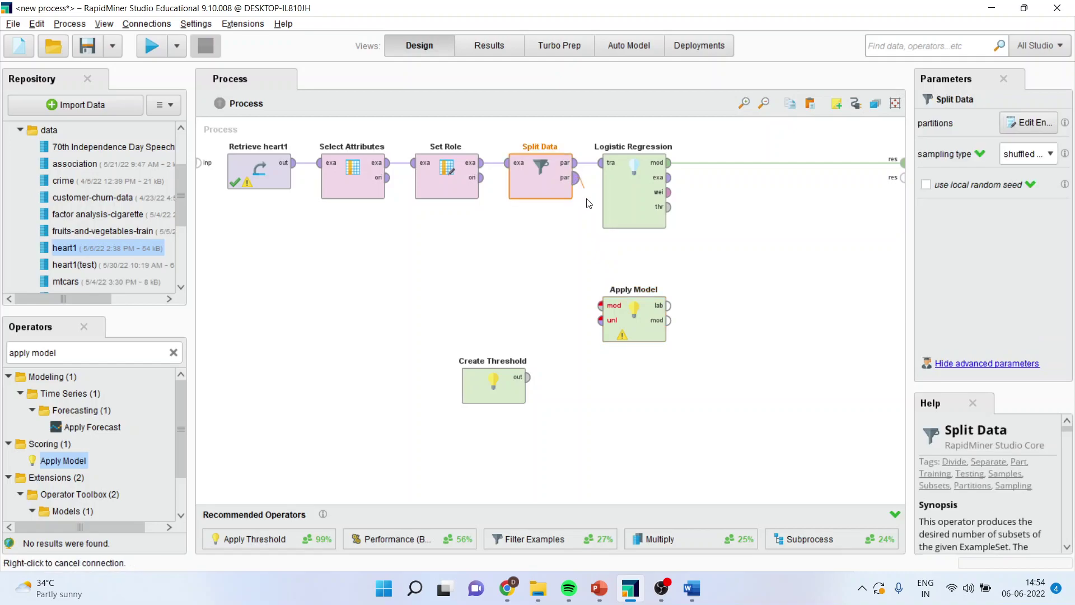
left_click(601, 323)
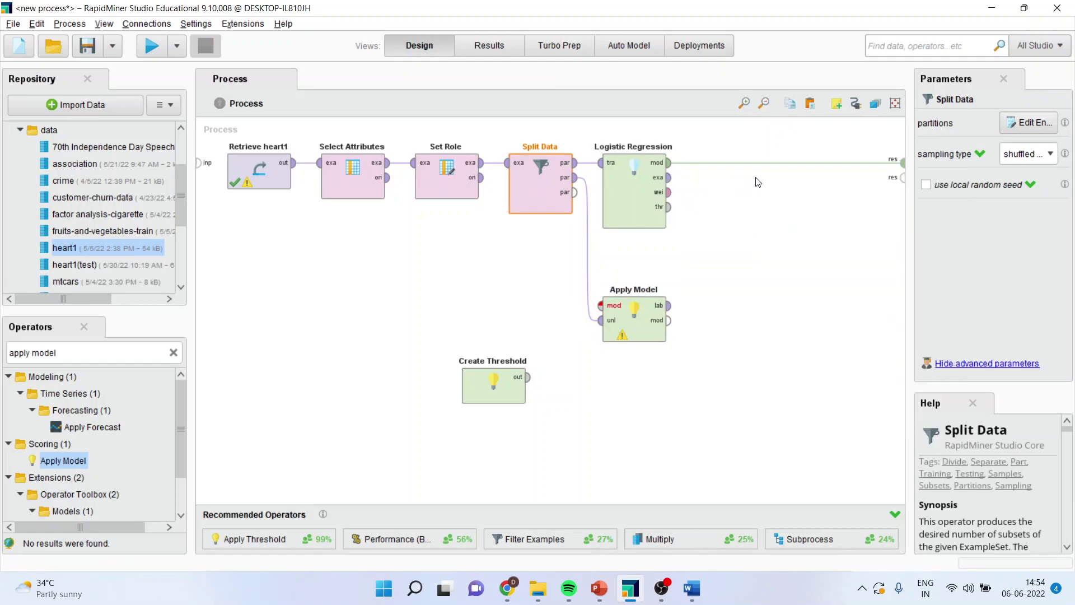
left_click(669, 163)
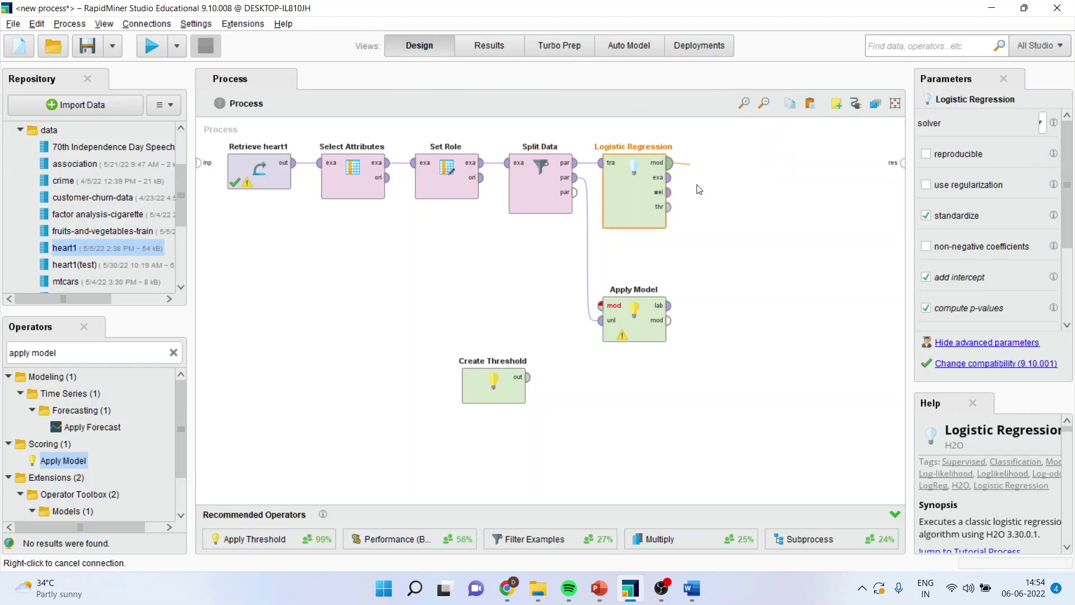
left_click(600, 305)
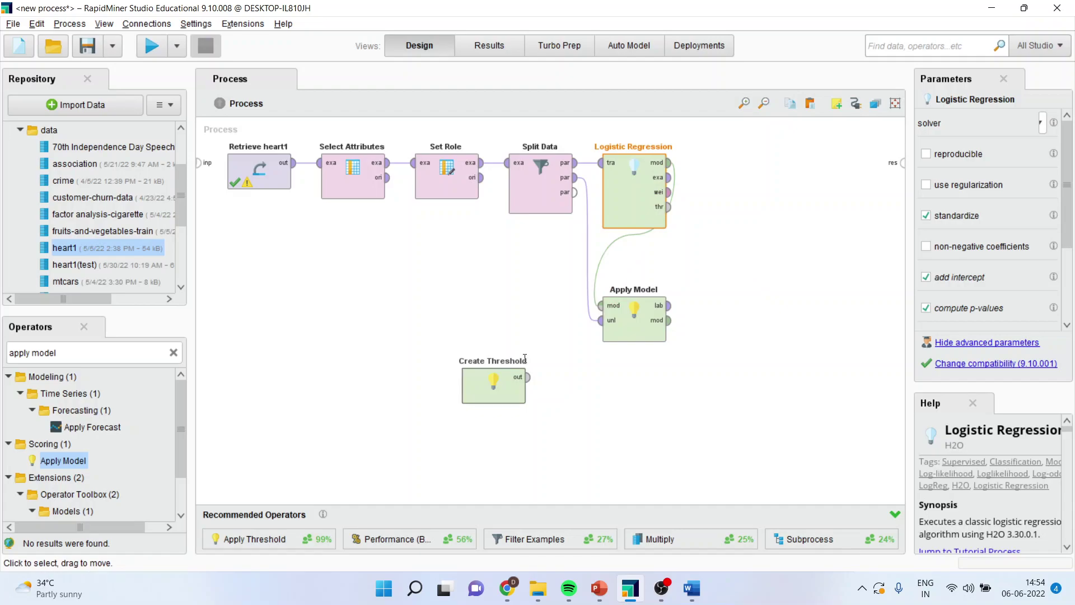
- Search operators for 'thre' and add an Apply Threshold operator to the process
left_click(79, 350)
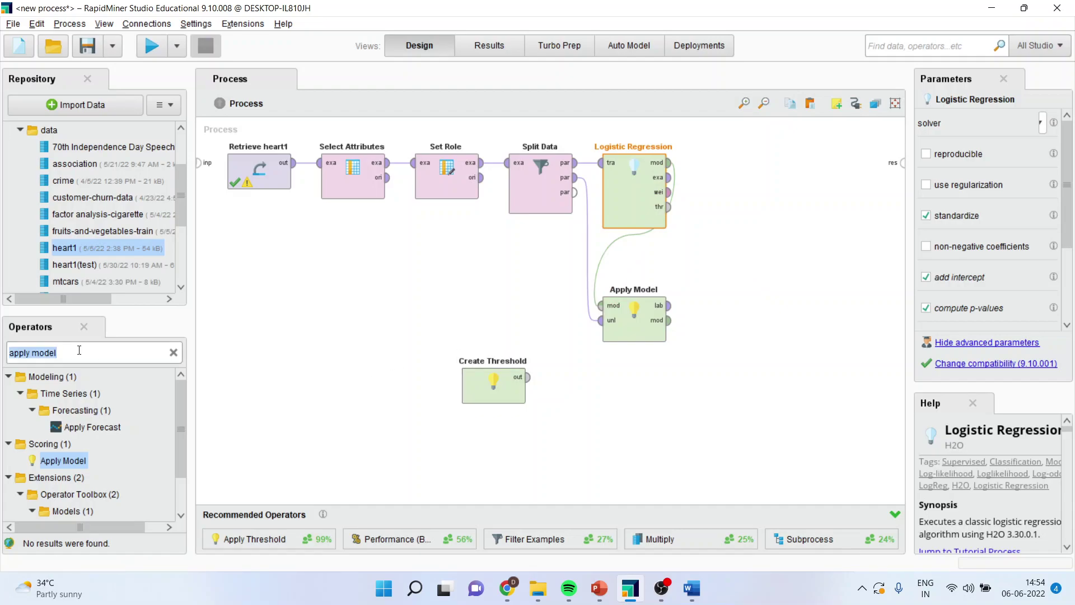
left_click(82, 349)
key("BackSpace")
key("BackSpace")
key("BackSpace")
key("BackSpace")
key("BackSpace")
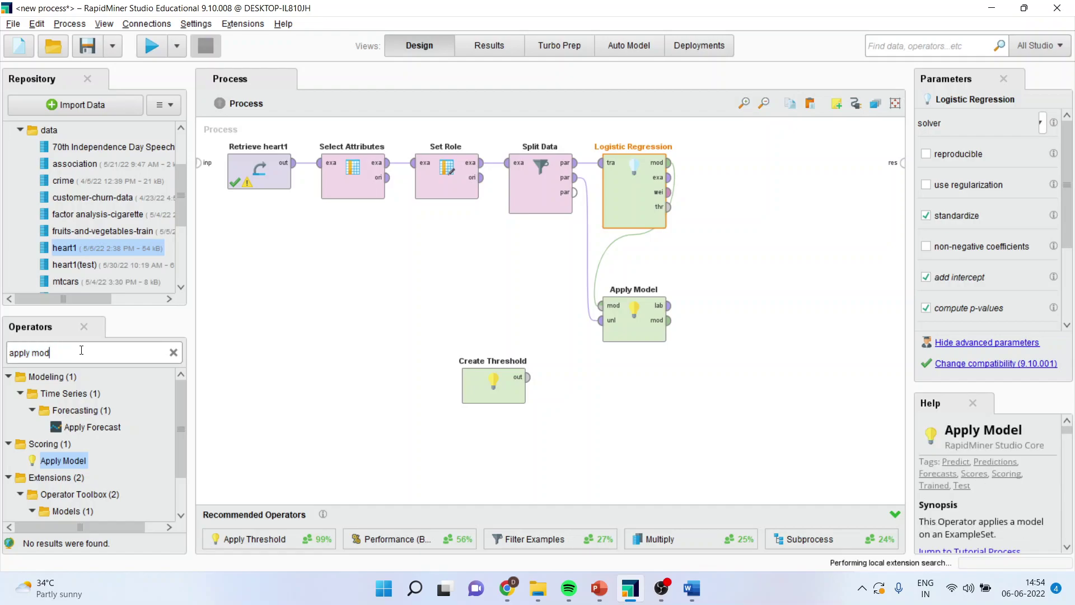
type("thre")
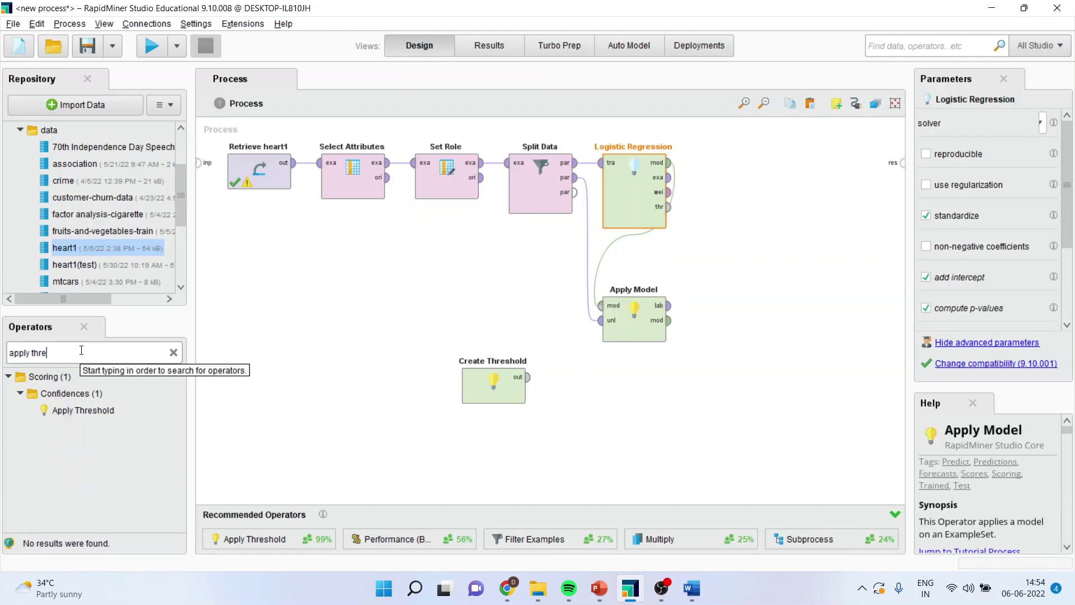
left_click_drag(83, 410, 727, 360)
- Wire Apply Model's lab output to Apply Threshold's exa port and Create Threshold's out to its thr port
left_click(669, 305)
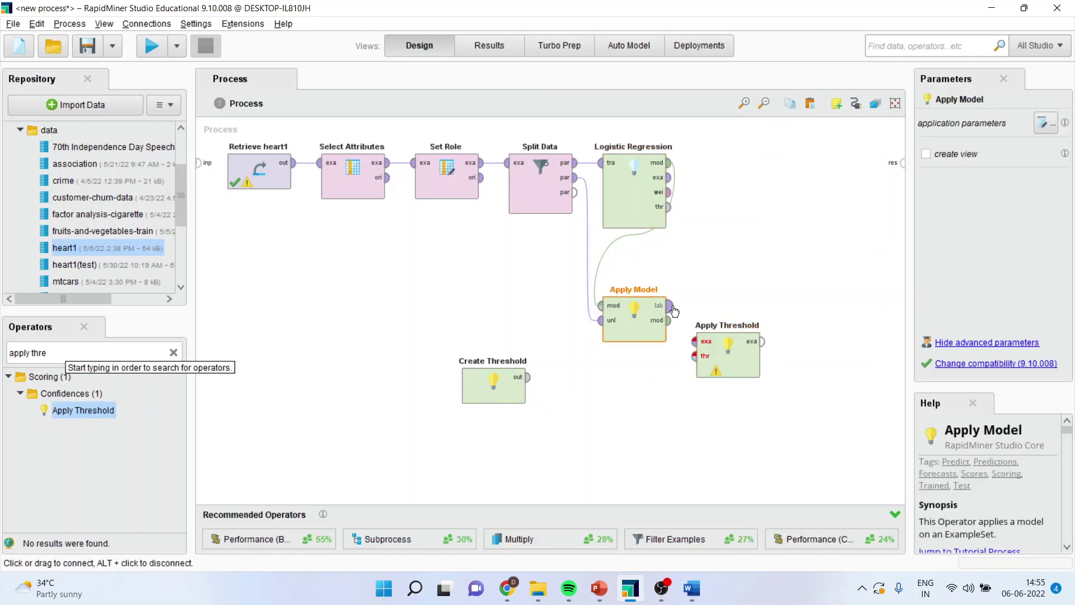
left_click(693, 340)
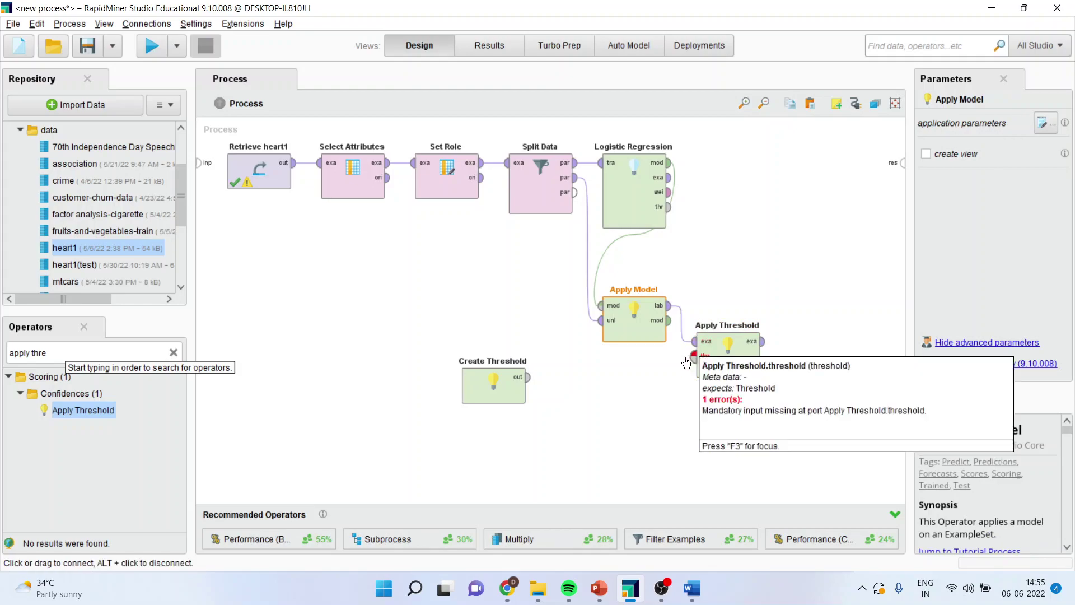
left_click(528, 377)
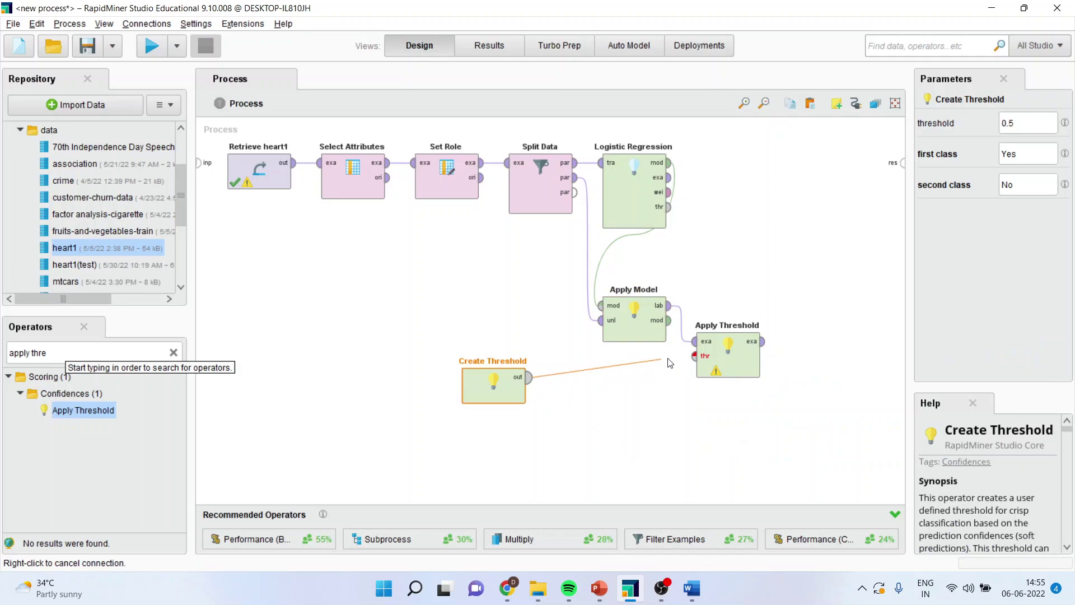
left_click(694, 357)
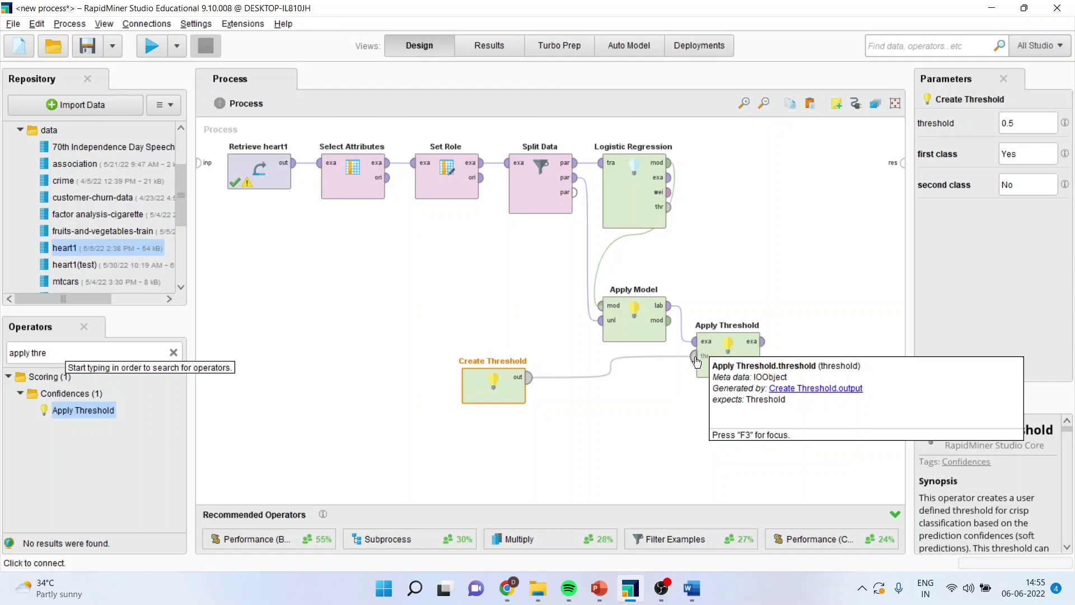
- Add a Performance (Classification) operator and feed it Apply Threshold's examples as labelled data
left_click(73, 351)
type("performance")
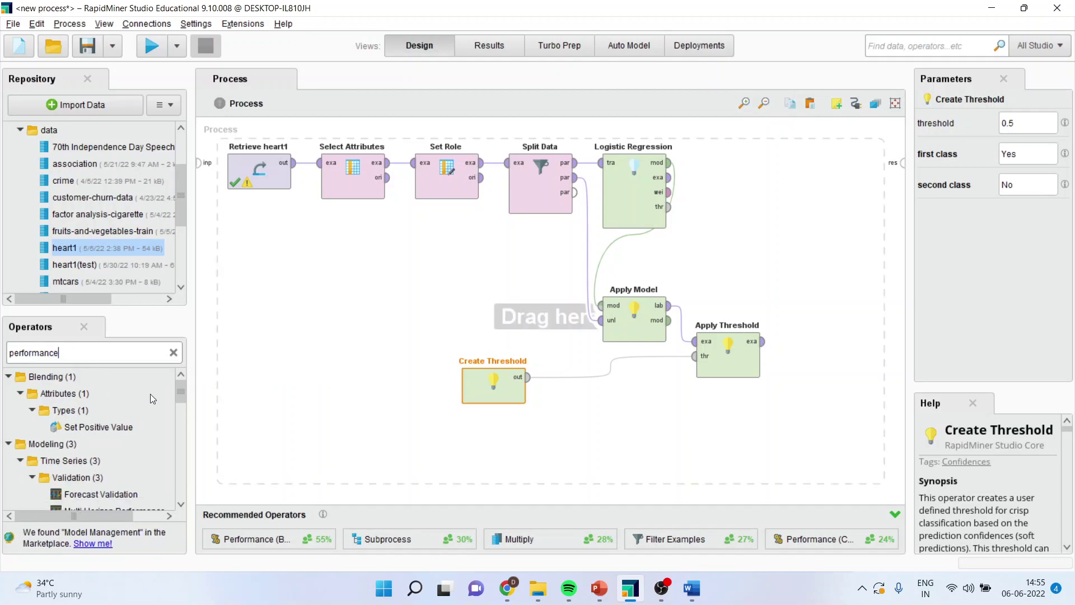
left_click_drag(182, 389, 601, 305)
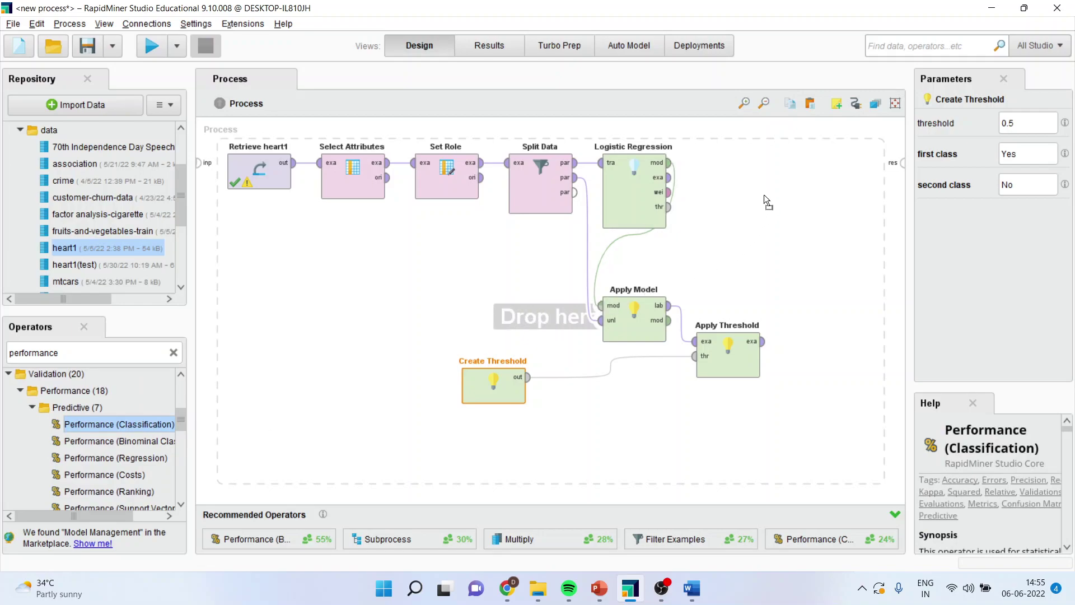
left_click_drag(763, 194, 771, 180)
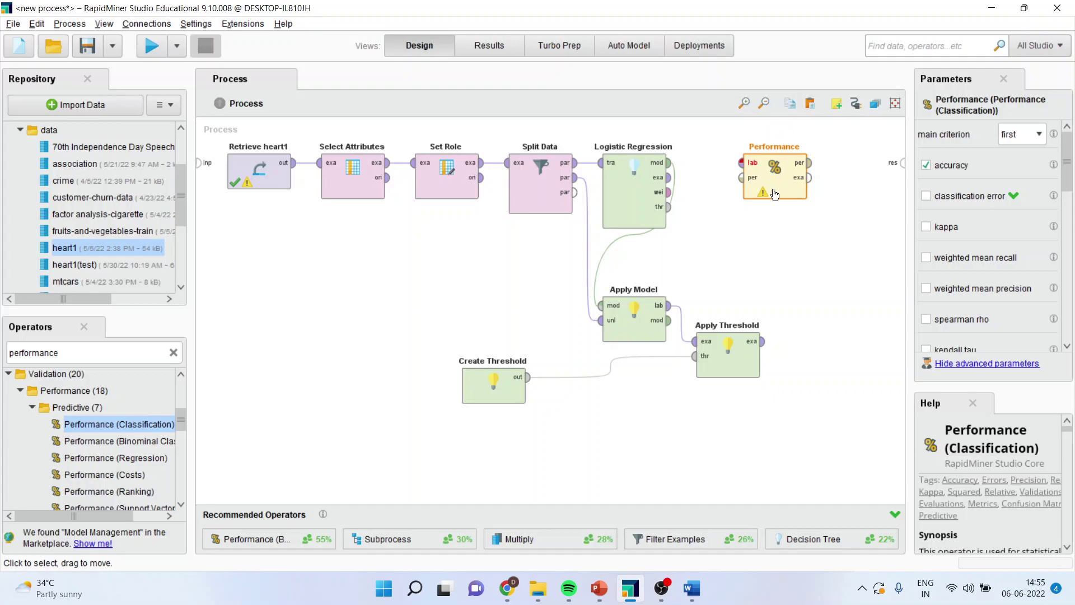
left_click(764, 343)
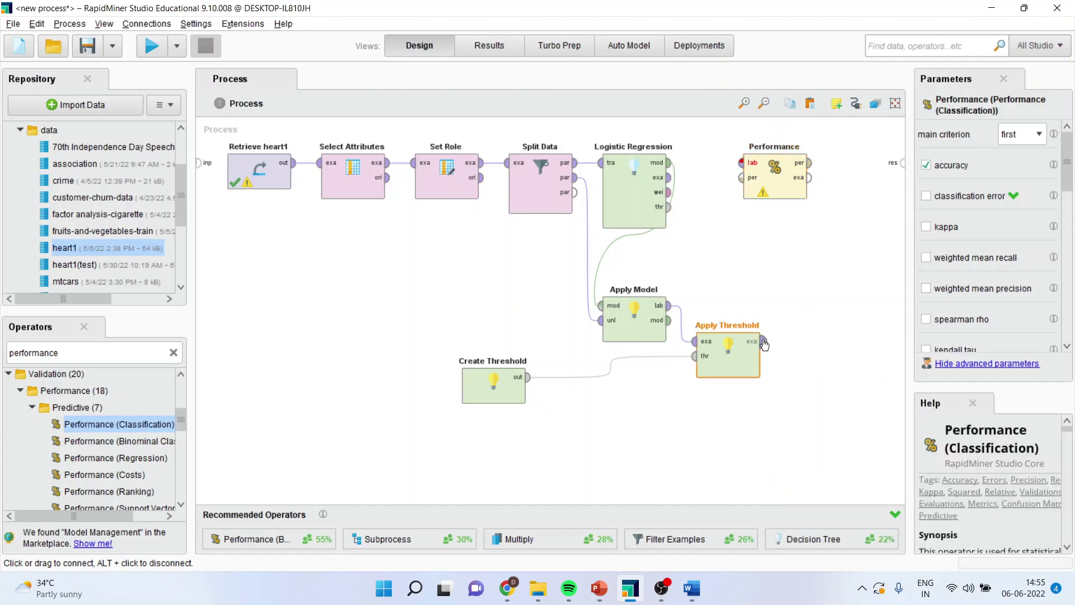
left_click(741, 162)
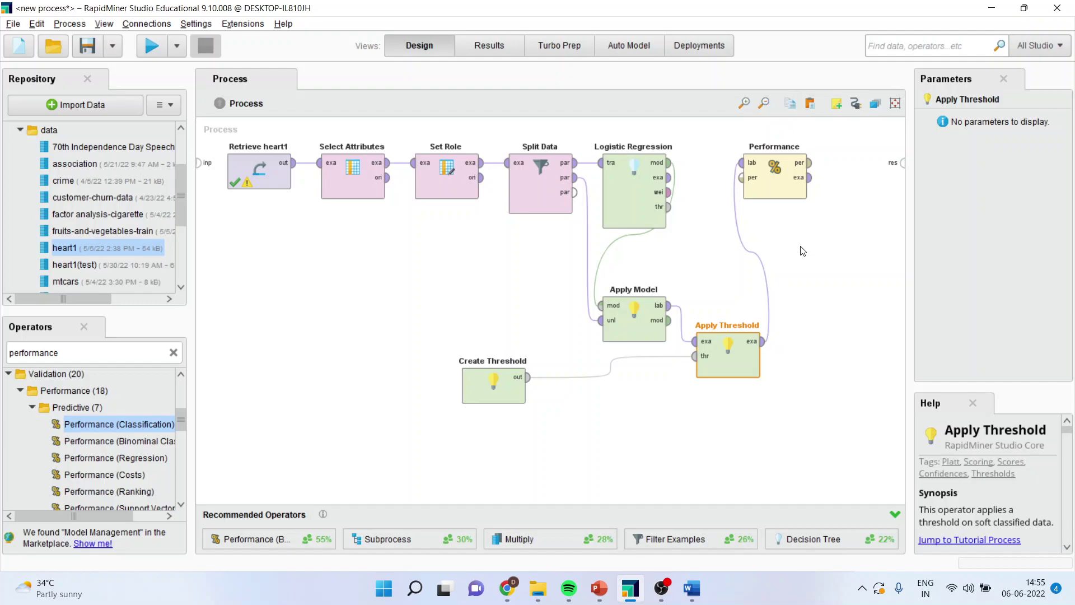
- Route Performance's per and exa outputs and Apply Model's model to the process res ports
left_click(809, 163)
left_click(900, 163)
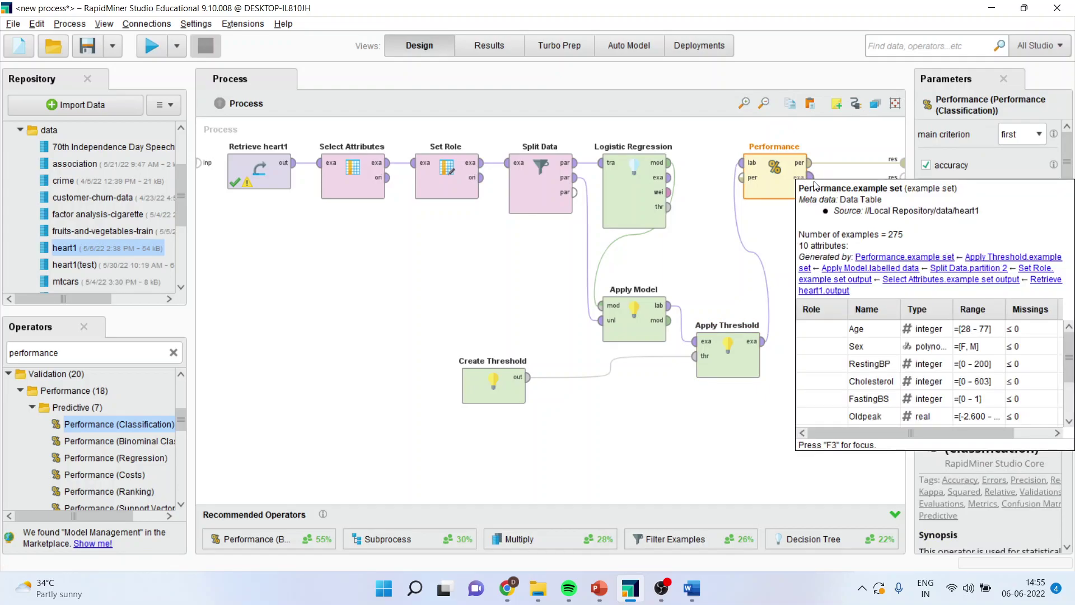
left_click(811, 178)
left_click(900, 178)
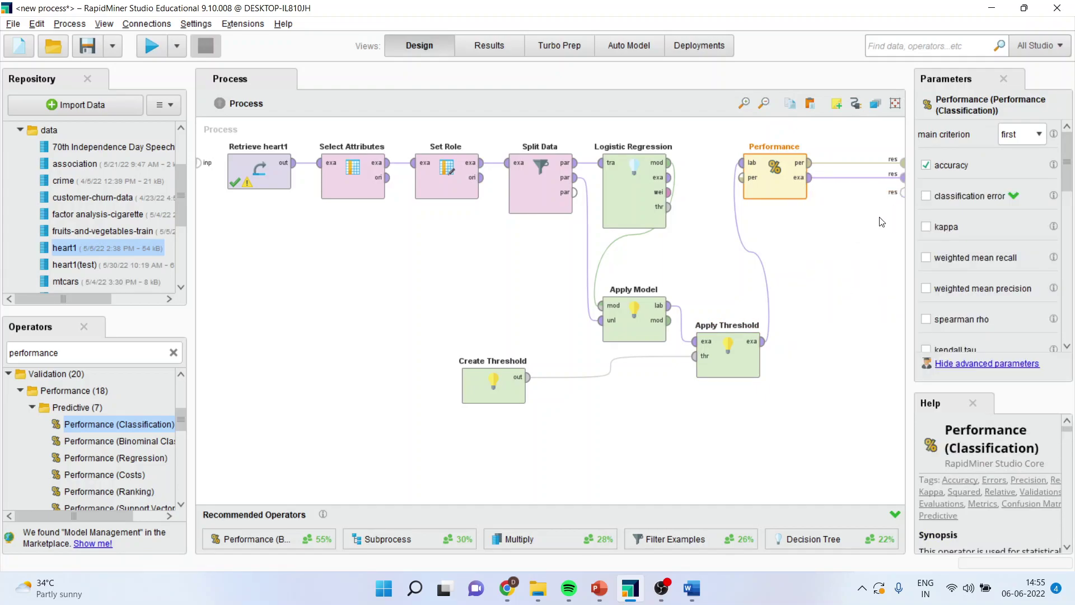
left_click(669, 321)
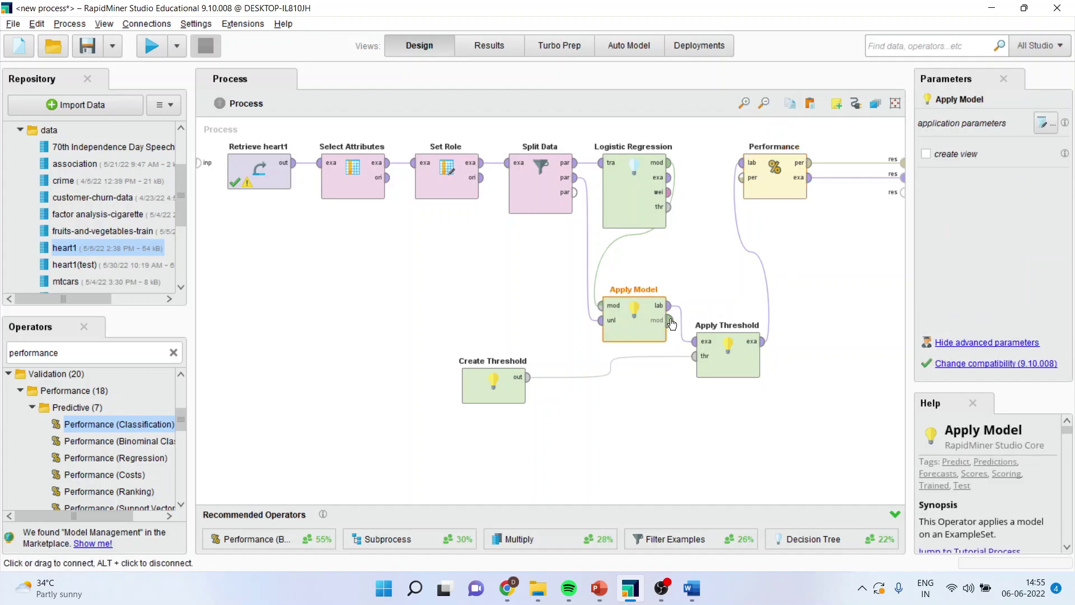
left_click(902, 192)
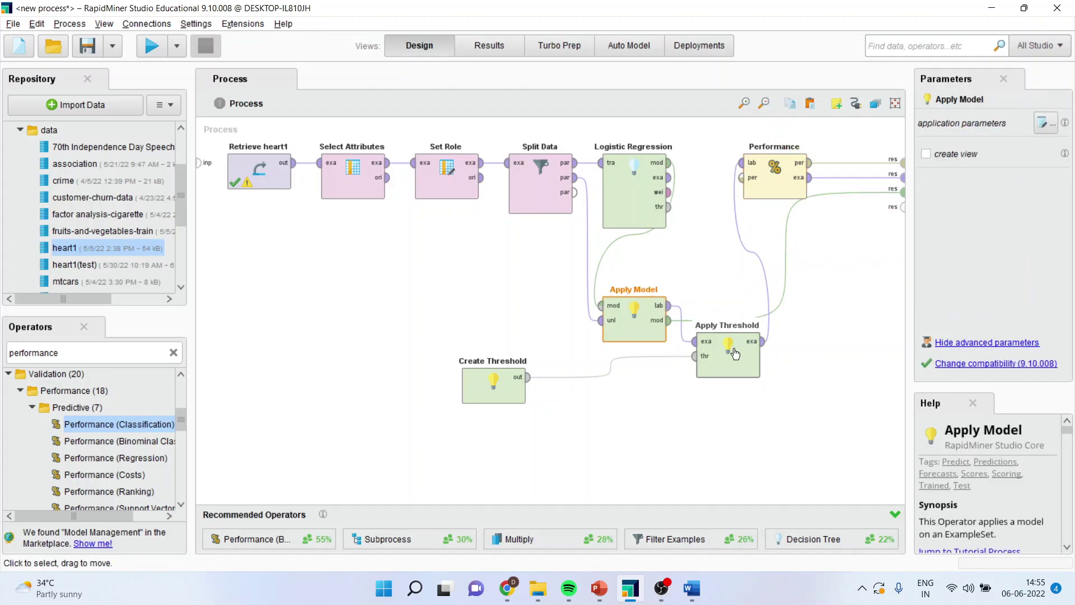
left_click_drag(728, 366, 775, 402)
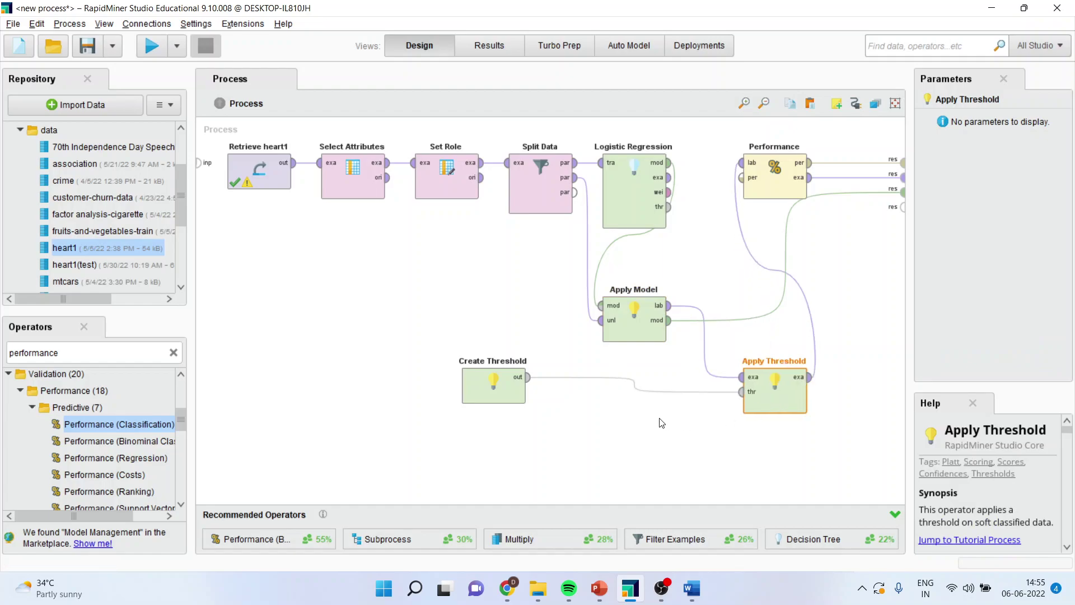
- Run the process, review the 73.82% accuracy confusion matrix (96 No, 107 Yes correct), then the prediction table
left_click(148, 48)
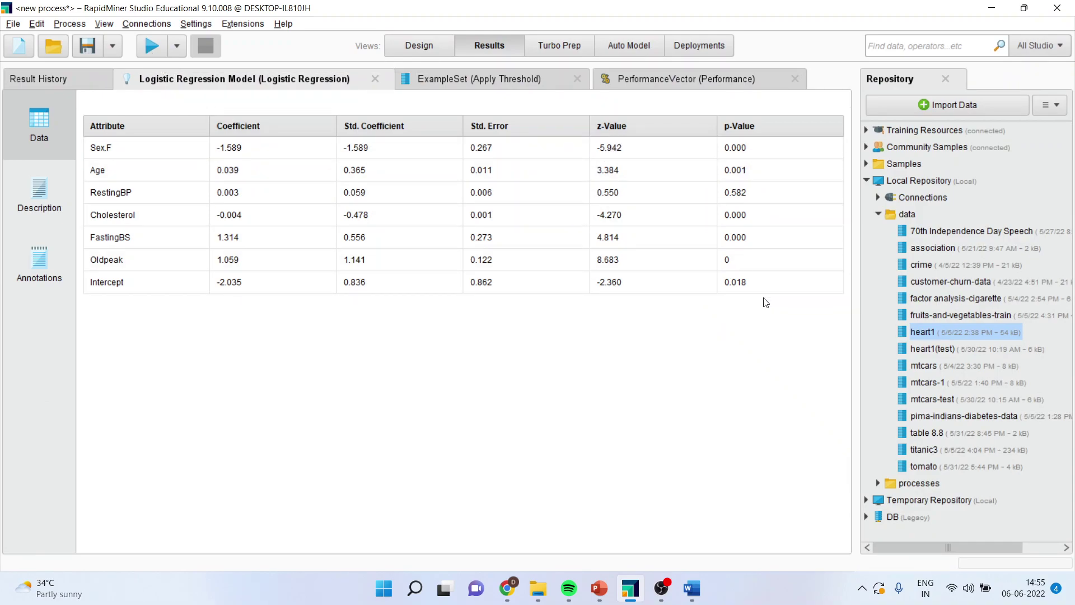
left_click(507, 79)
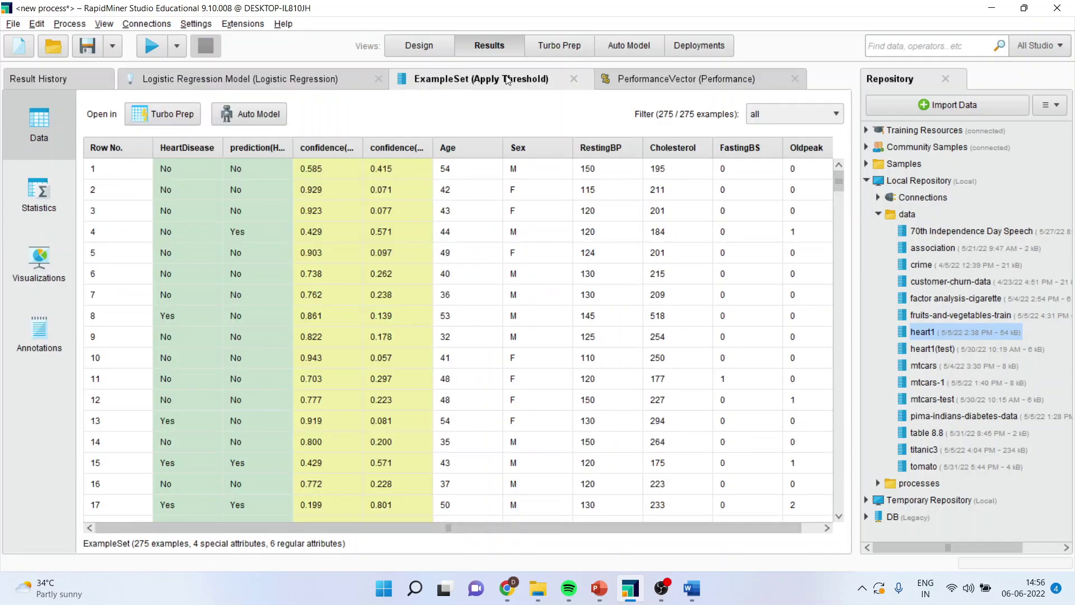
left_click(694, 84)
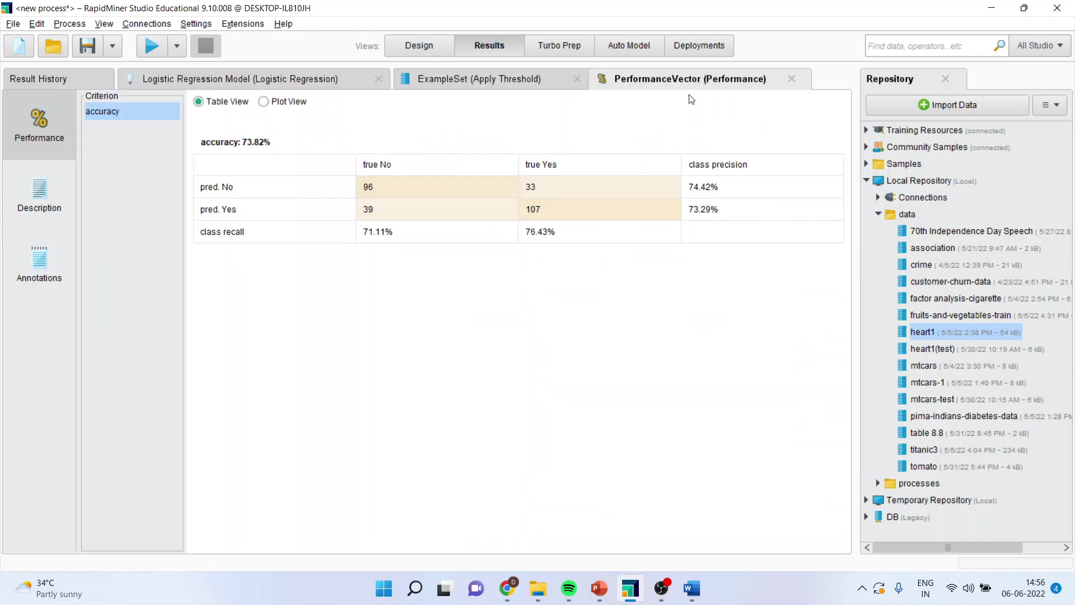
left_click(386, 186)
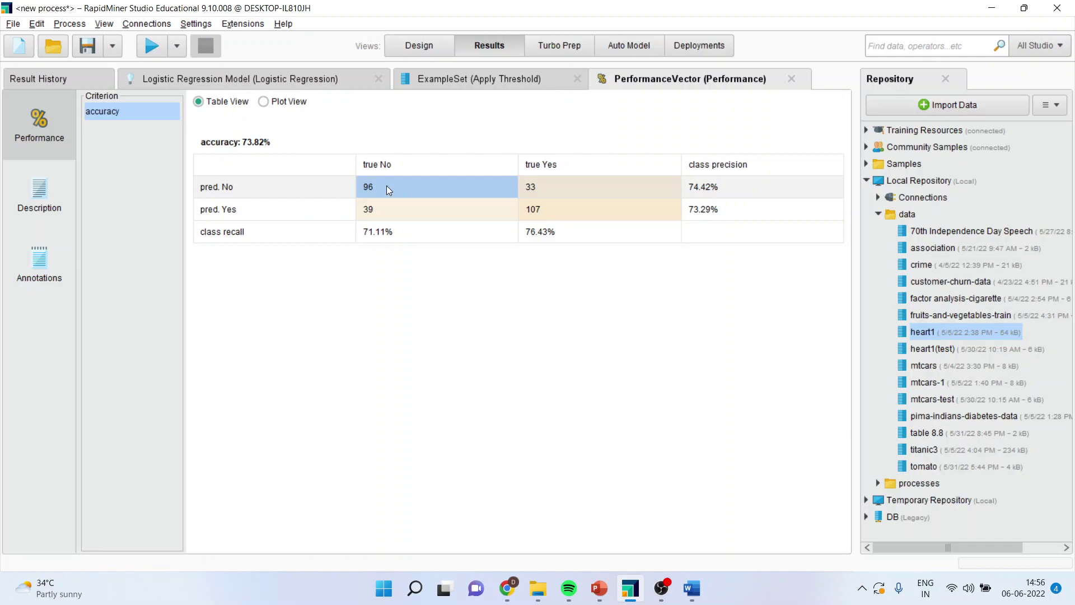
left_click(554, 213)
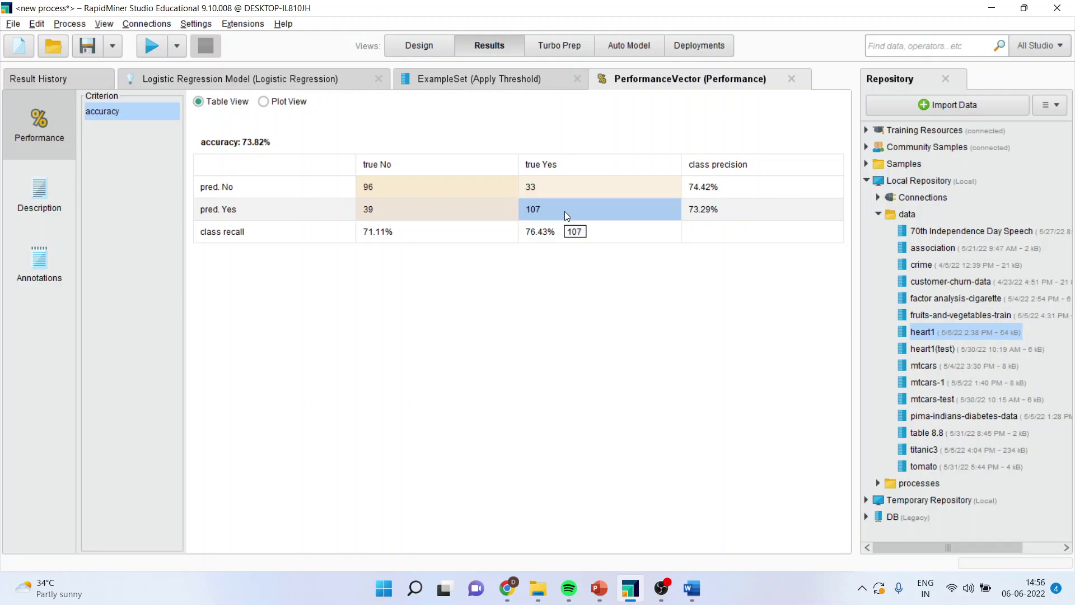
left_click(466, 82)
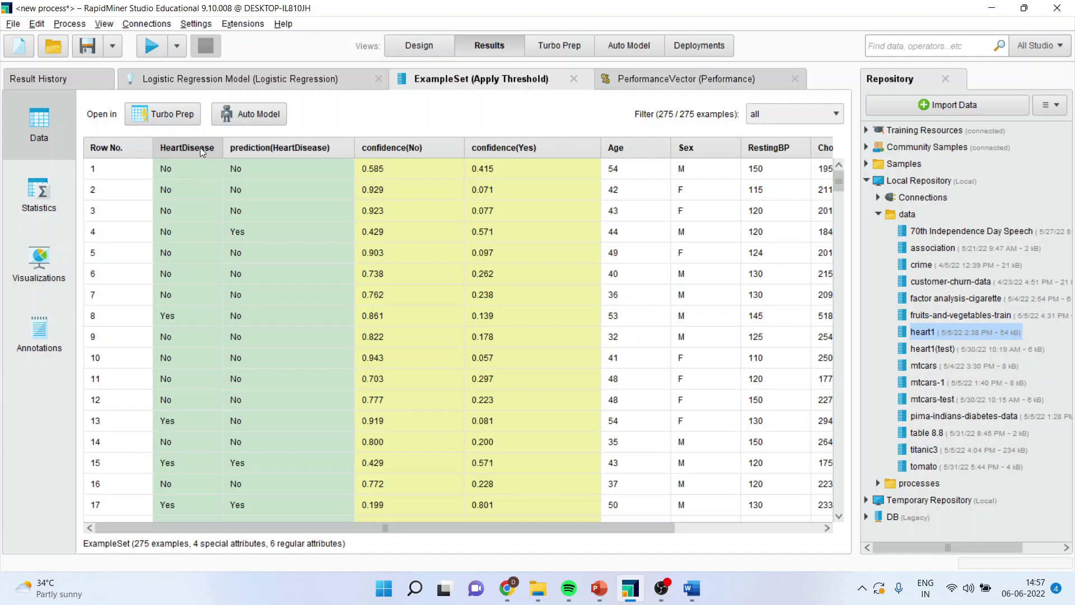
mouse_move(273, 150)
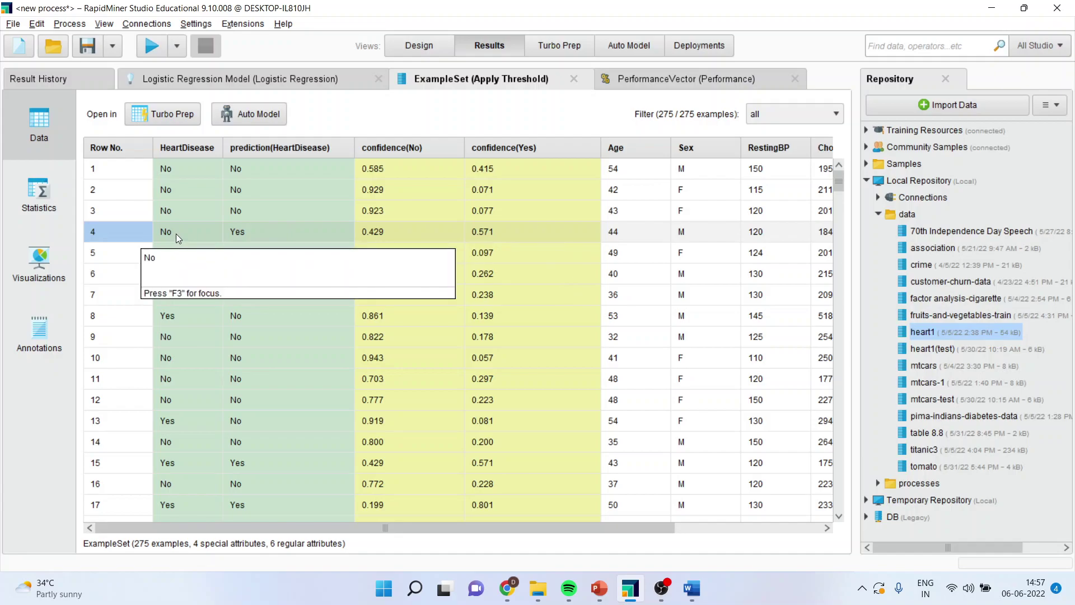
left_click(262, 235)
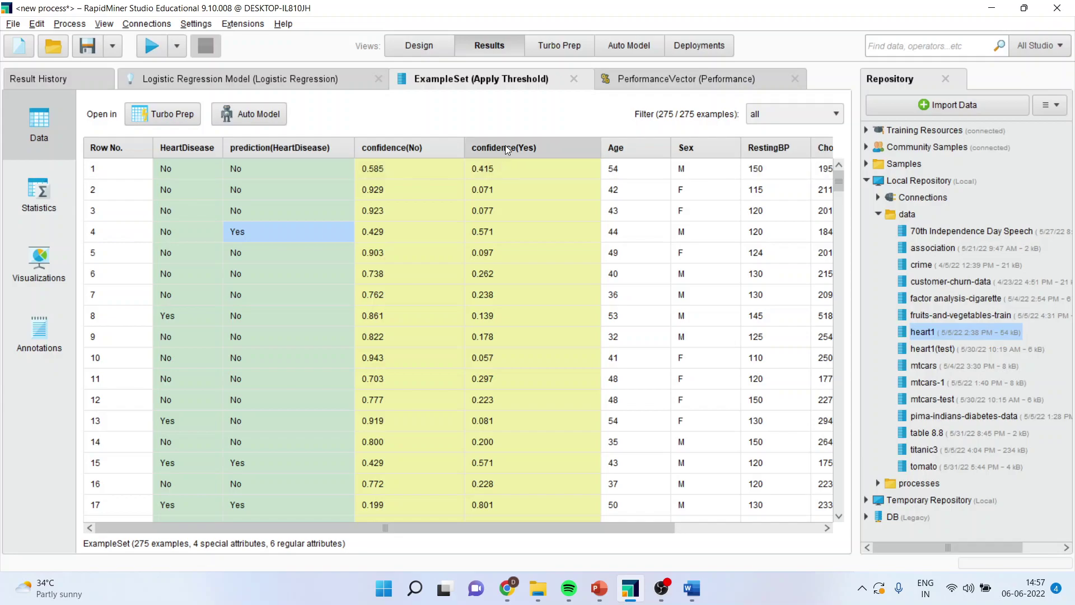
mouse_move(505, 144)
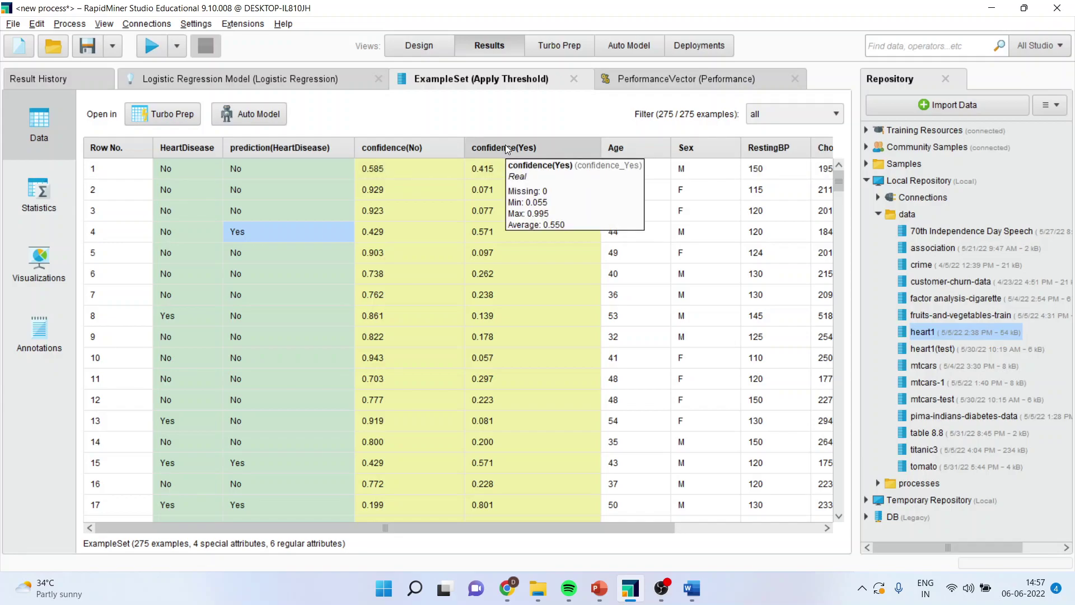
mouse_move(419, 148)
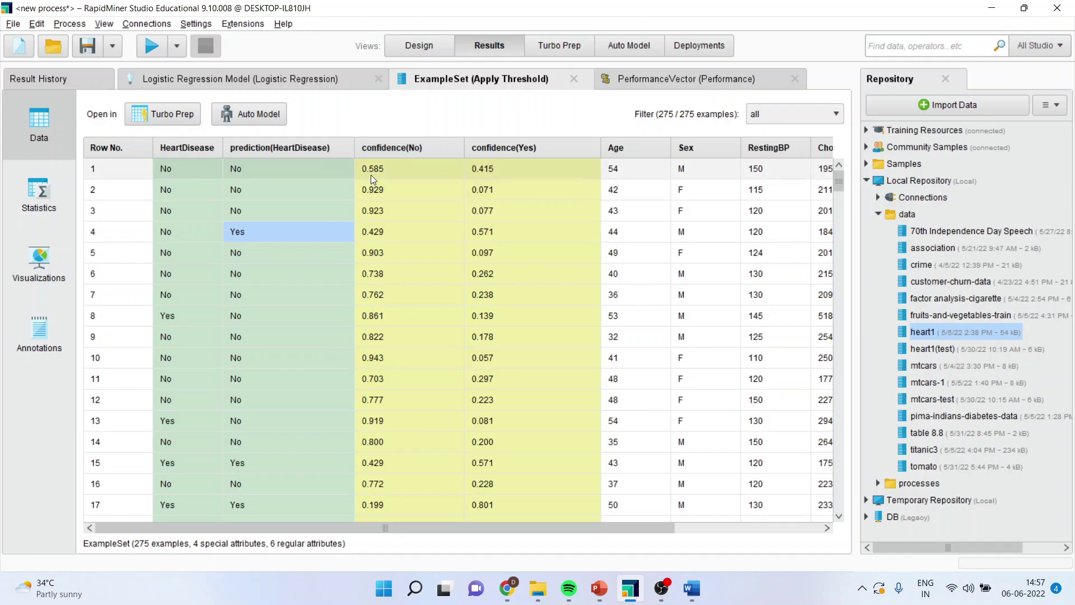
- View the performance as a text description, then expand the latest run in Result History
left_click(634, 83)
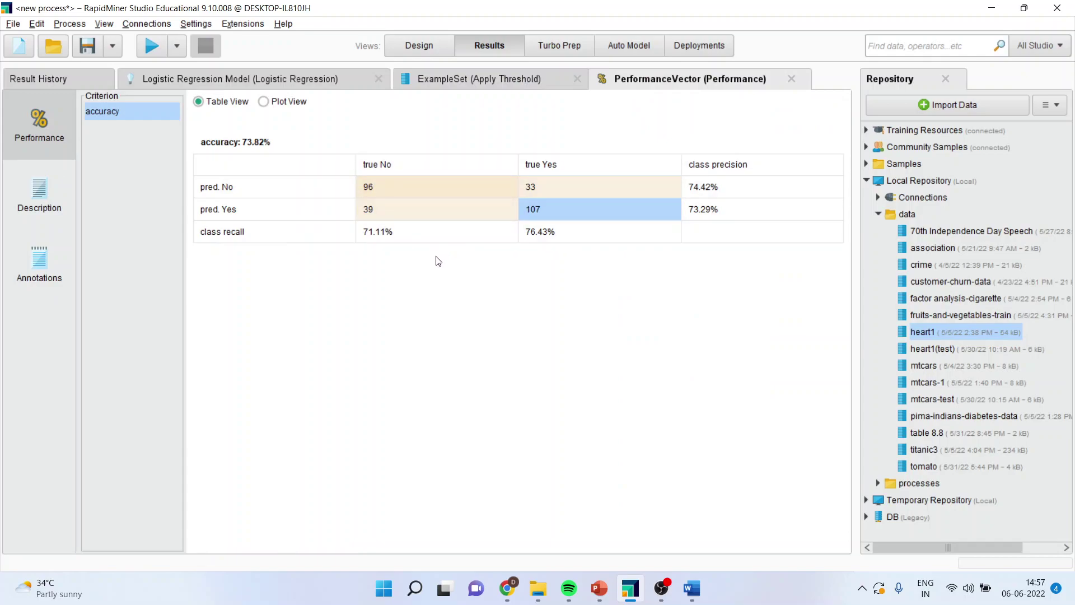
left_click(37, 203)
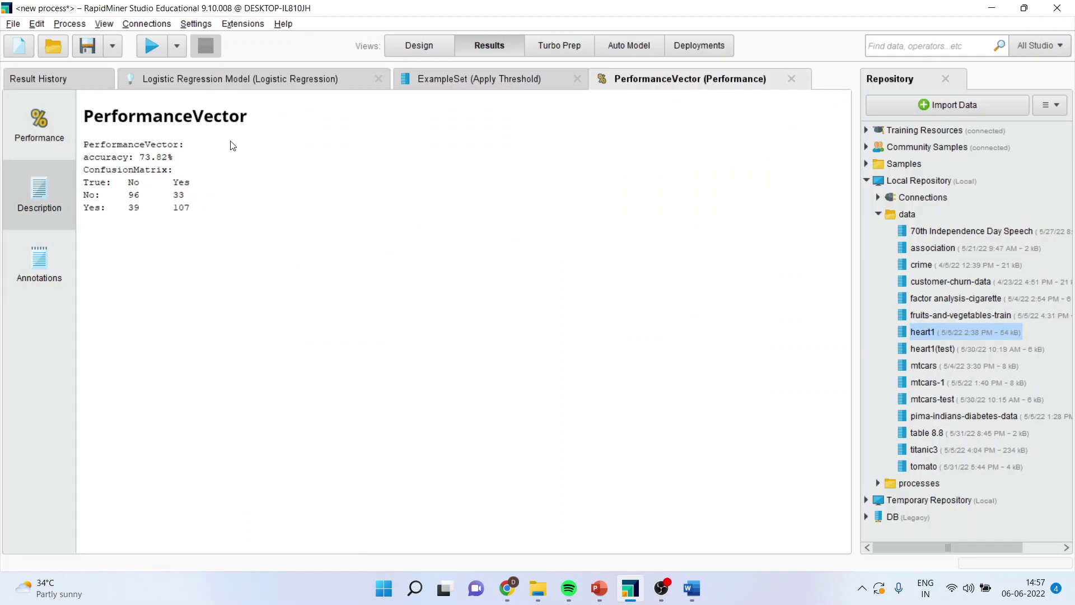
left_click(76, 84)
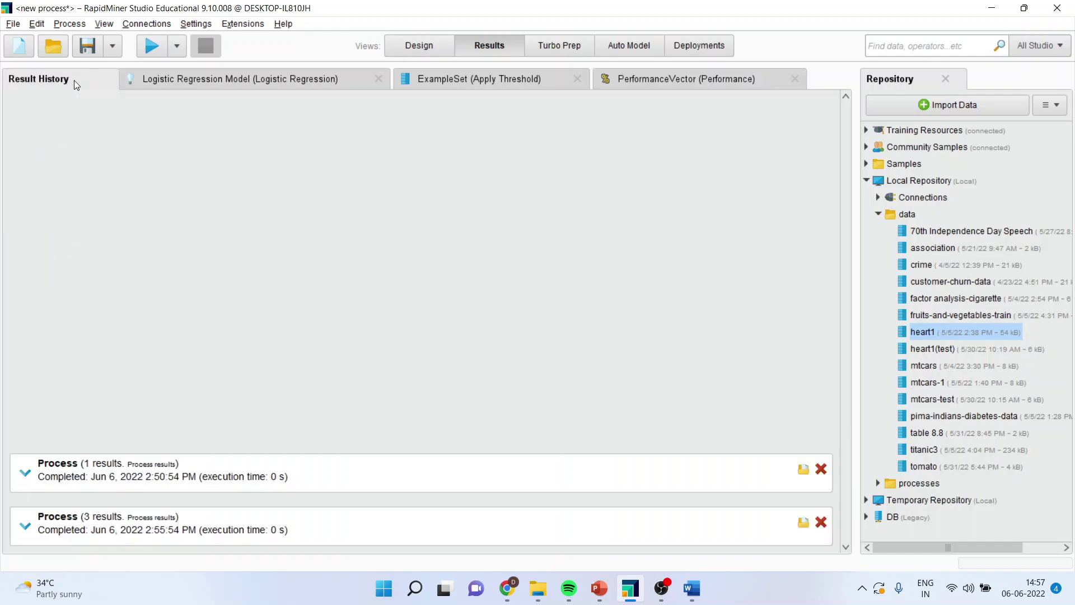
left_click(25, 525)
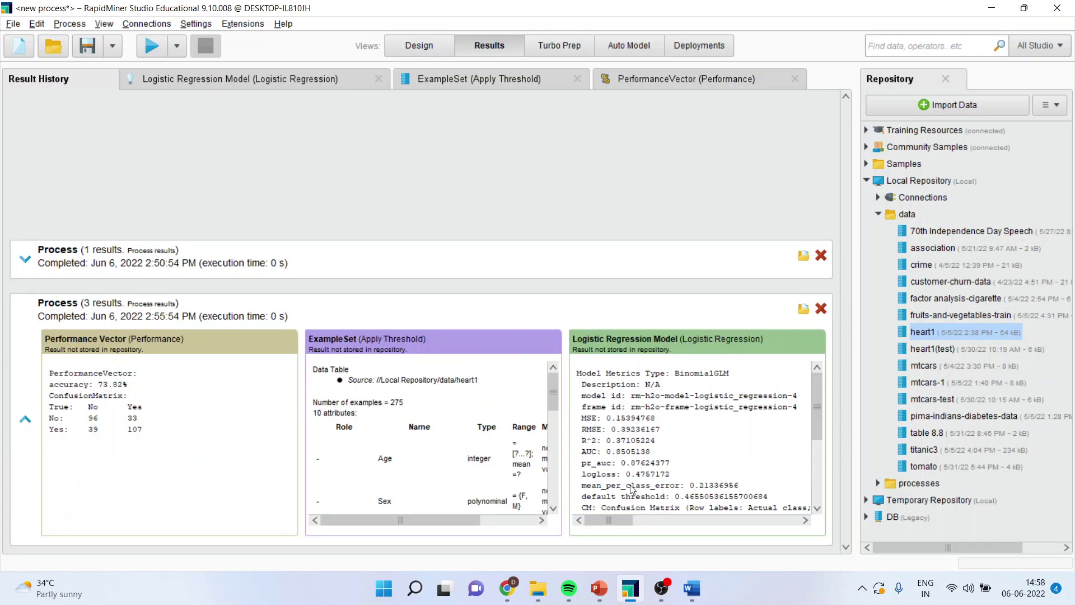
- Return to the PowerPoint presentation and select slide 3 in the slide pane
left_click(599, 588)
left_click(130, 348)
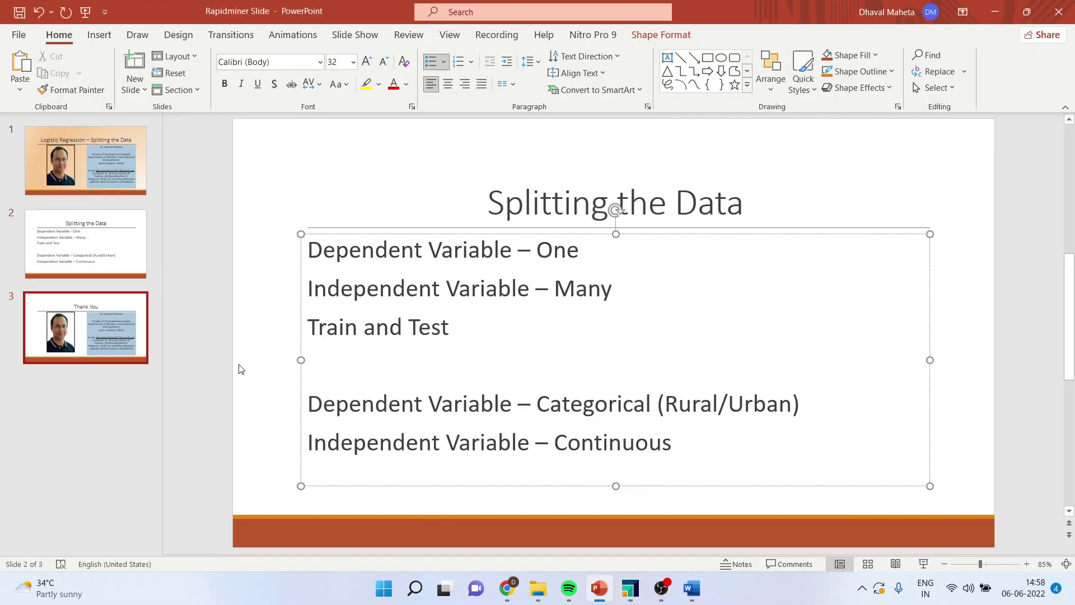